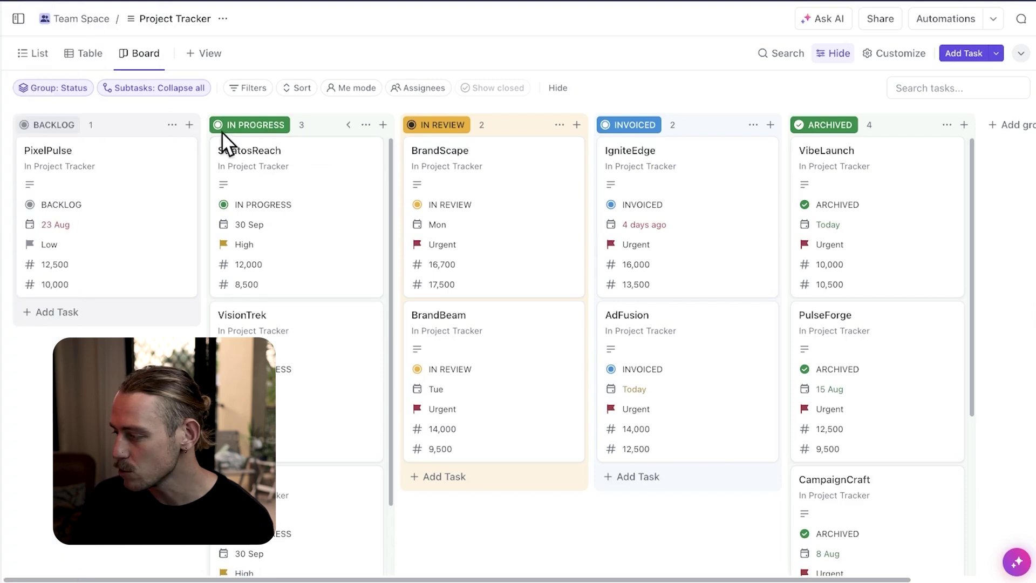
Switch the Project Tracker to table view and add a Formula column named Budget Remaining
left_click(89, 54)
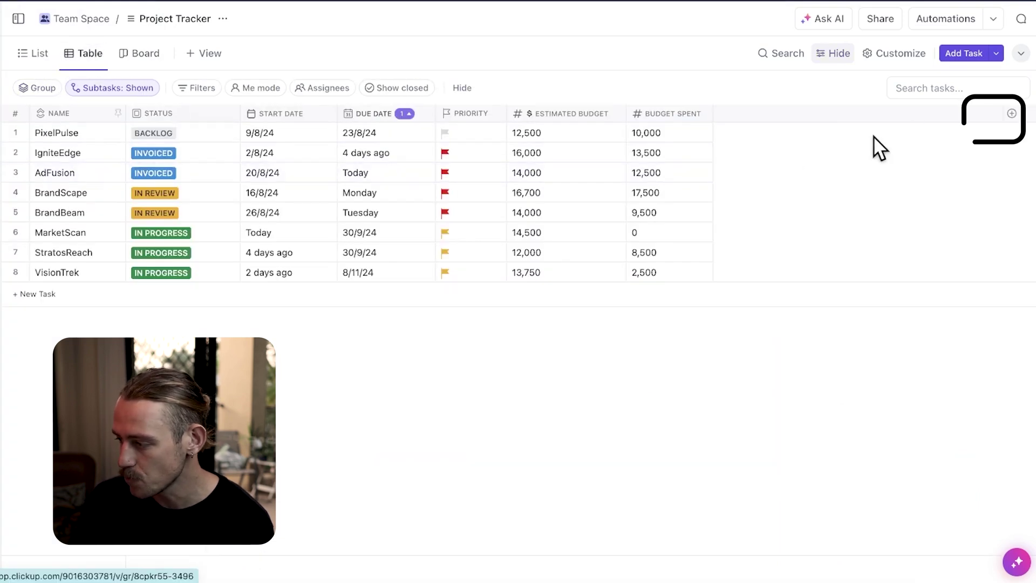
left_click(1009, 113)
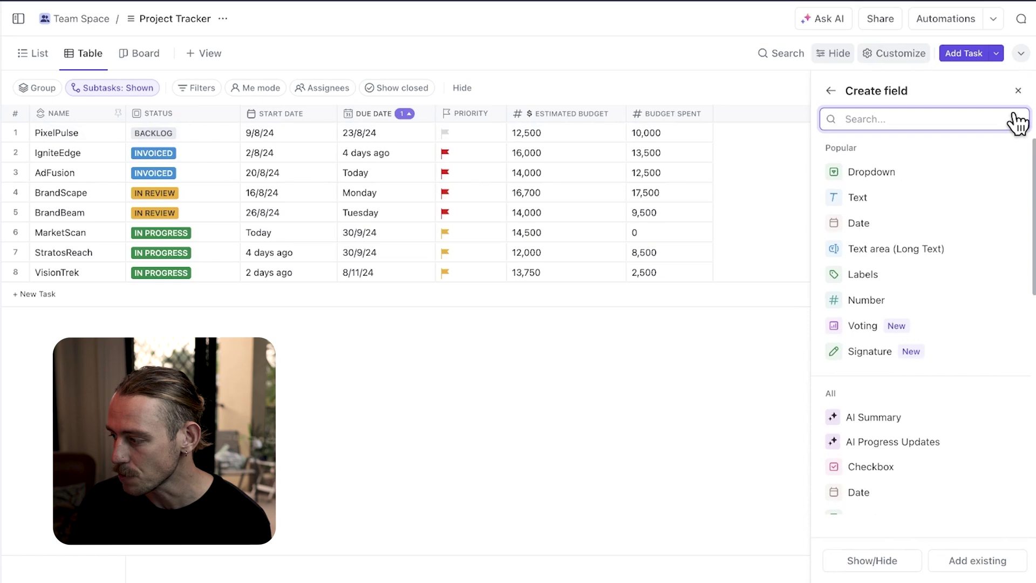
type("for")
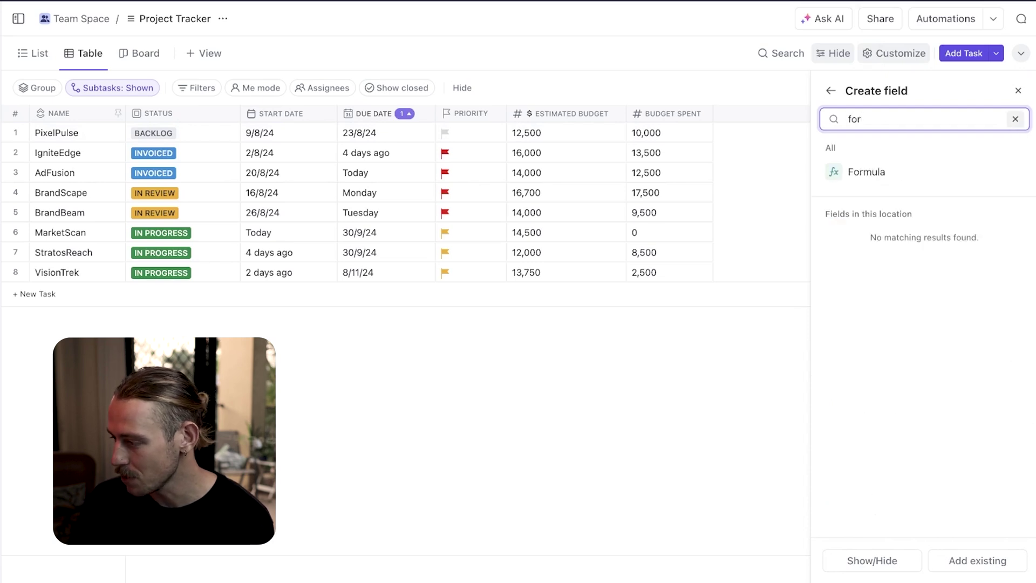
left_click(930, 168)
type("Budget Remaining")
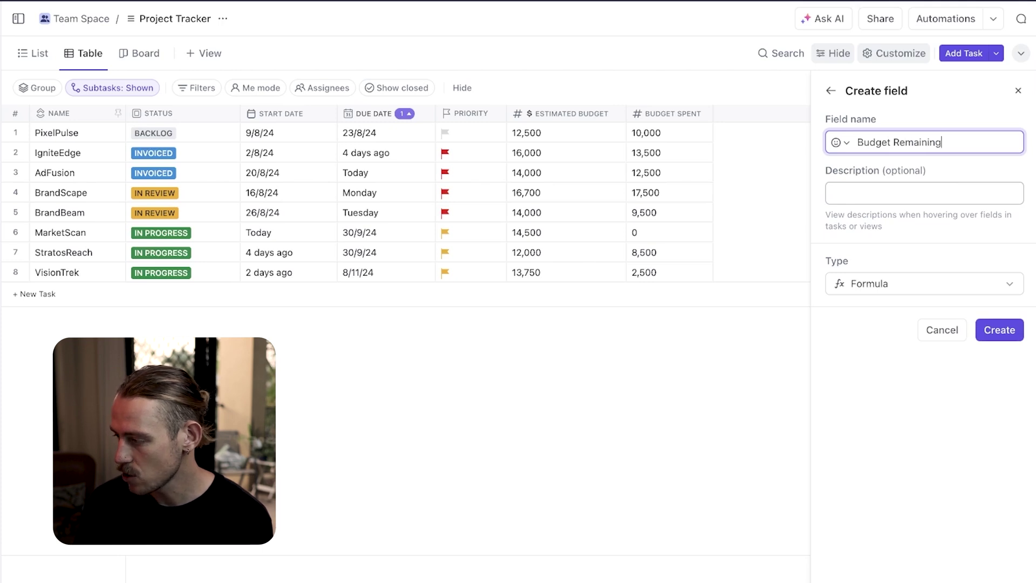
left_click(1001, 332)
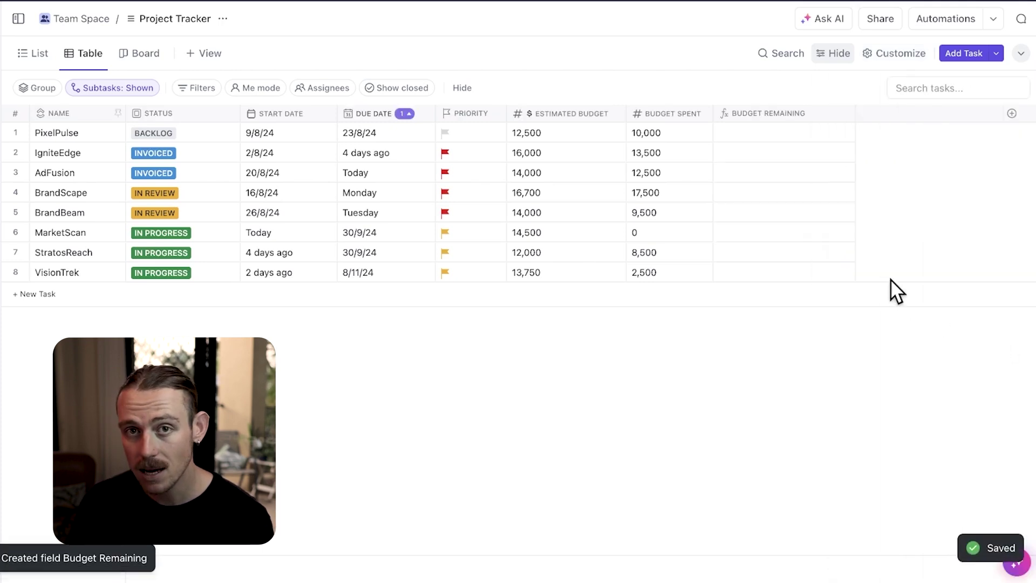
Open the Budget Remaining field settings and try a Time tracked minus quick formula
left_click(795, 115)
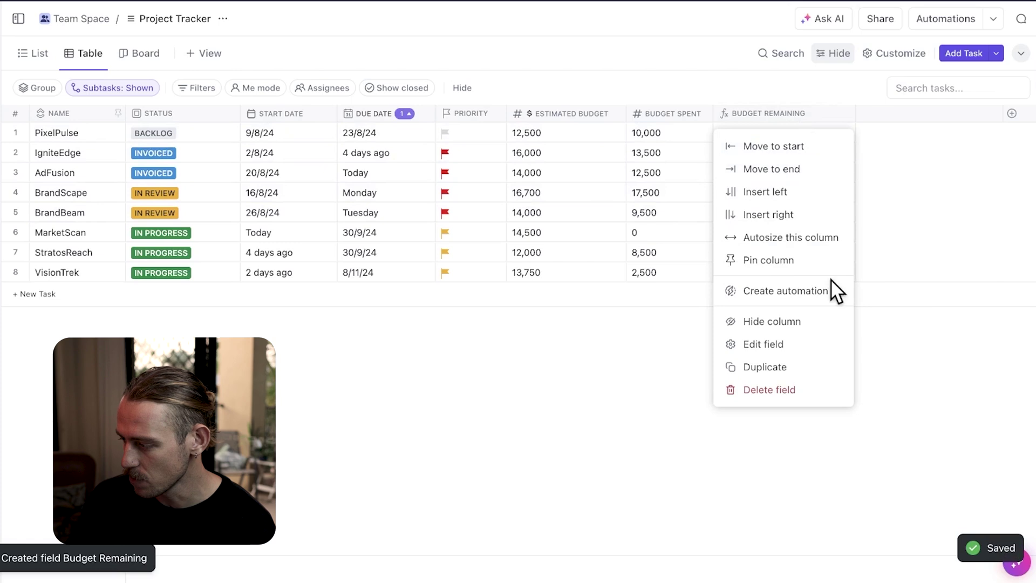
left_click(814, 352)
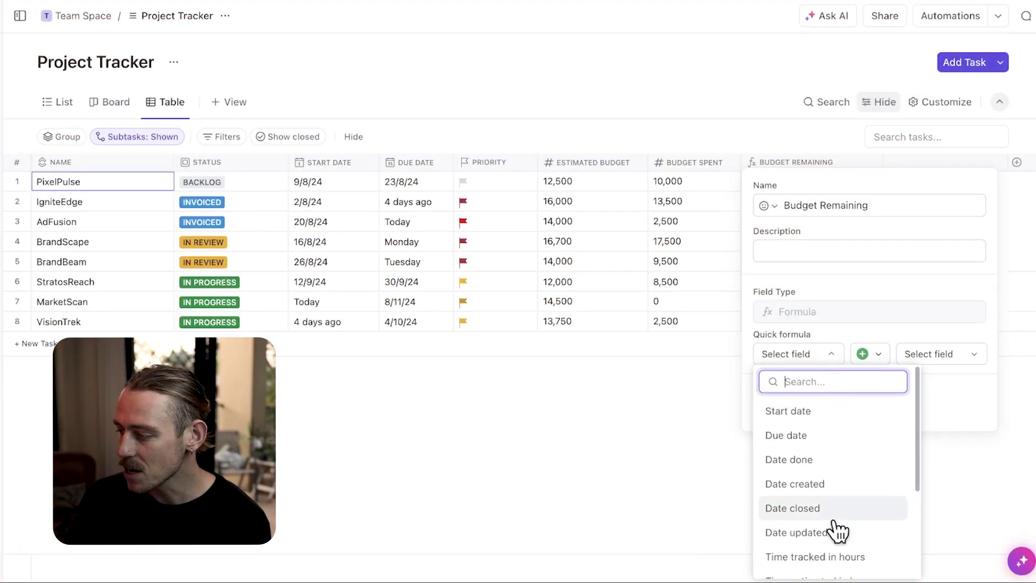
left_click(831, 558)
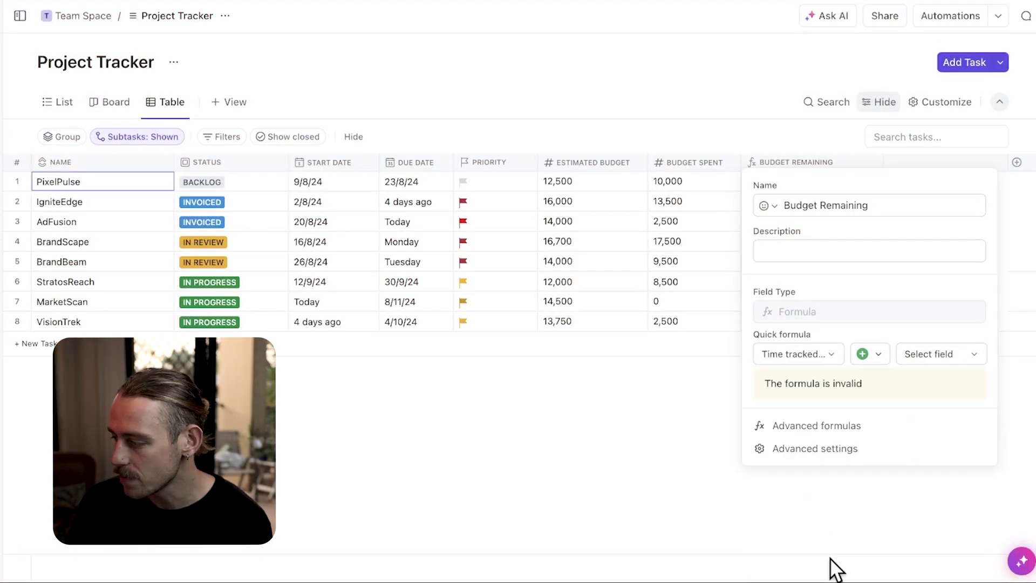
left_click(878, 354)
left_click(864, 406)
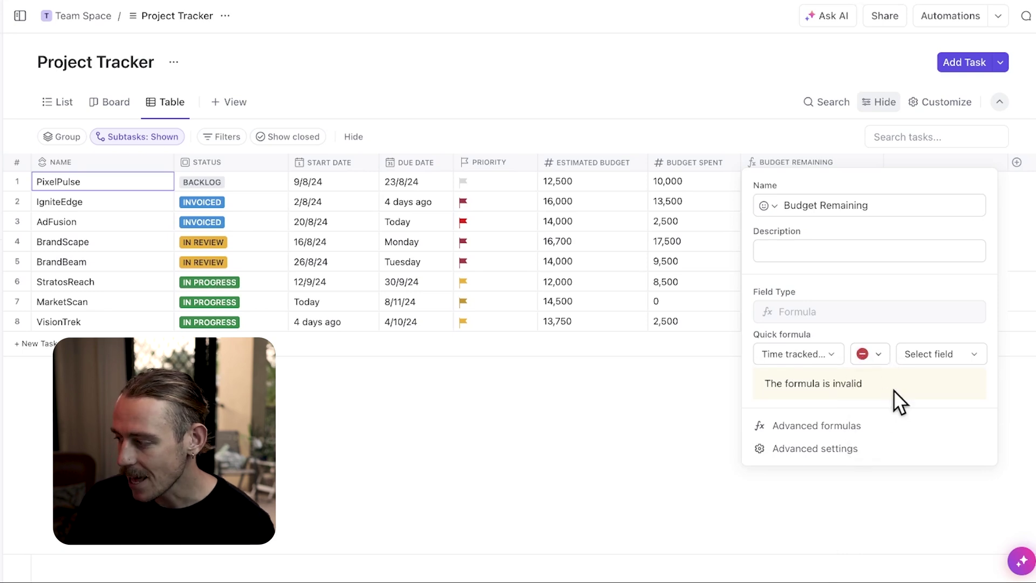
left_click(962, 350)
type("time")
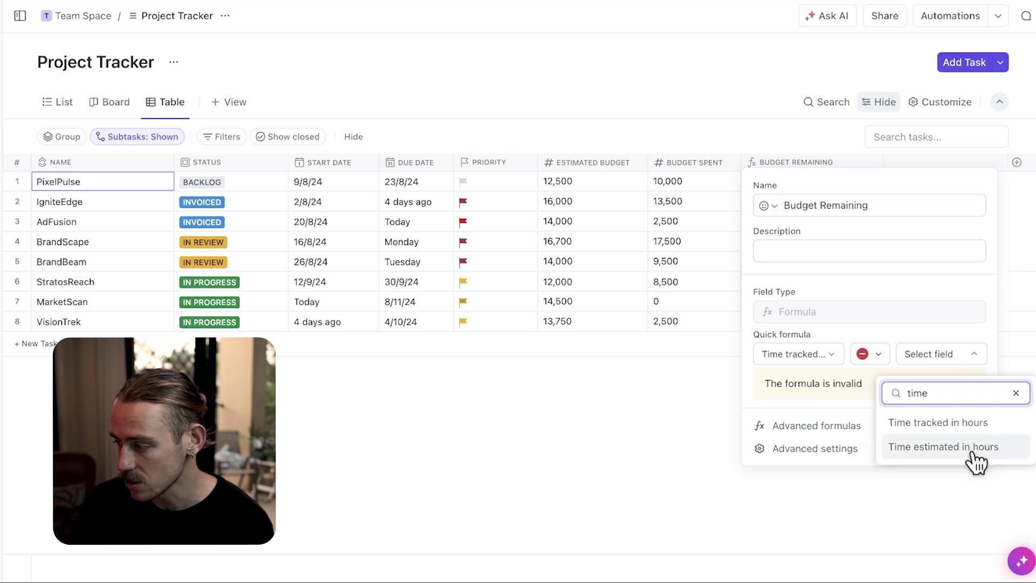
left_click(828, 352)
Set the quick formula to Estimated Budget minus budget spent, then clear it and open Advanced formulas
left_click(830, 352)
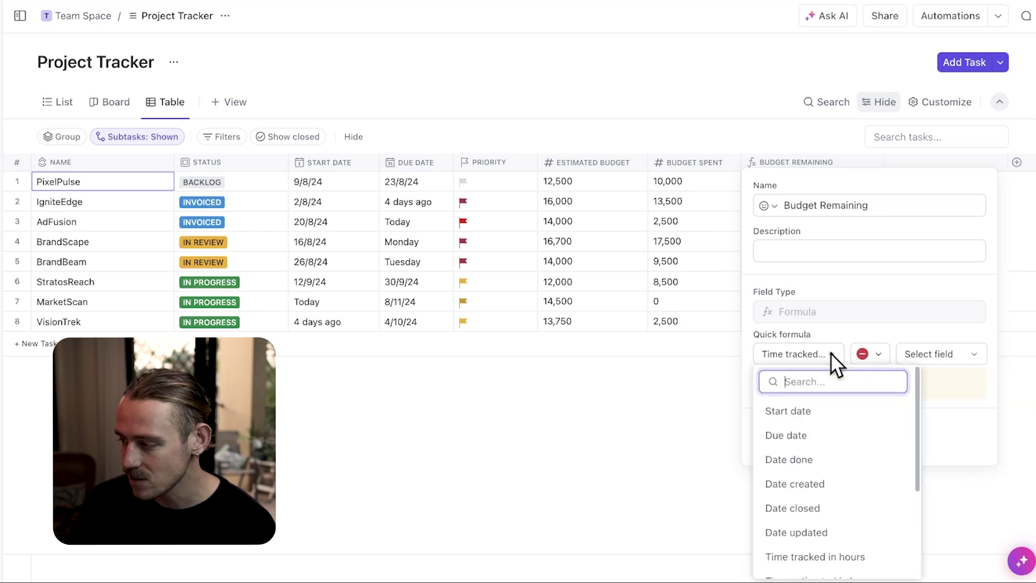
type("budget")
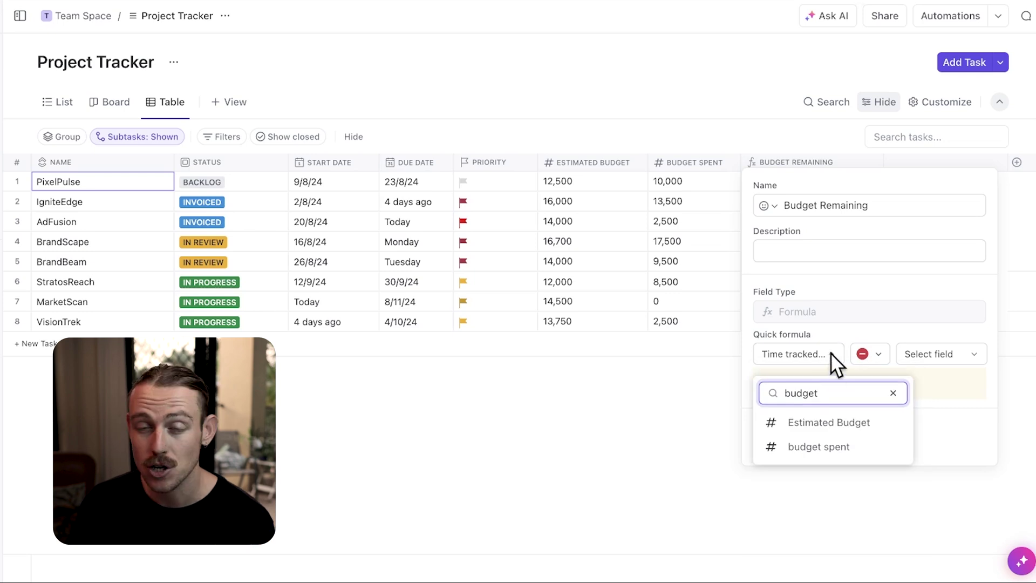
left_click(843, 424)
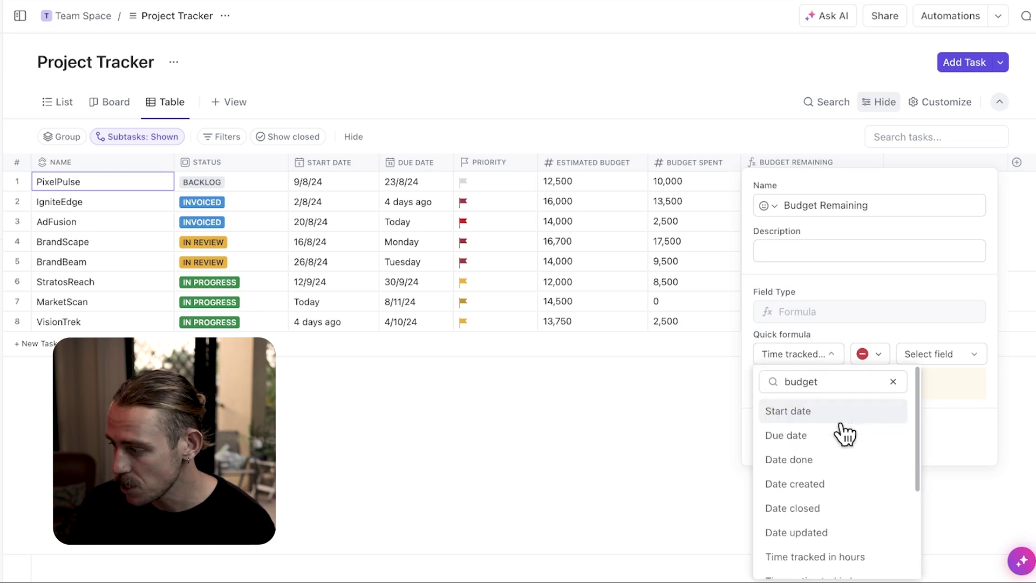
left_click(938, 359)
type("budg")
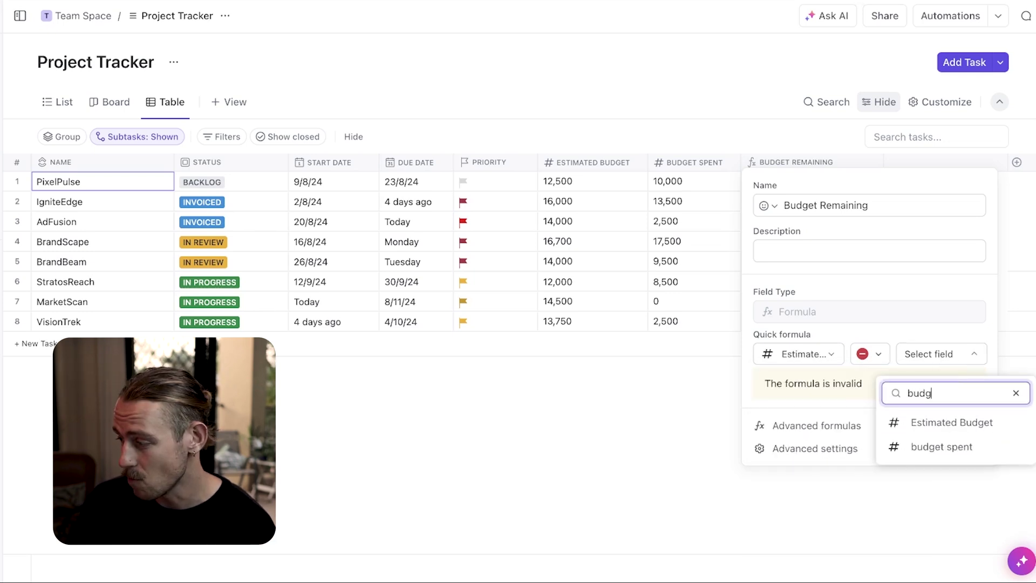
left_click(953, 451)
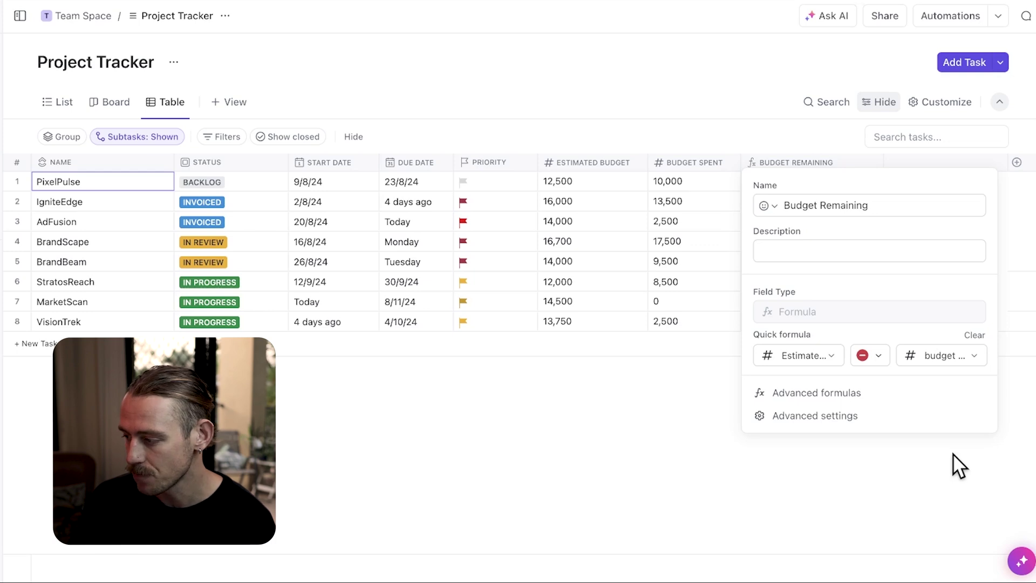
left_click(974, 335)
left_click(833, 394)
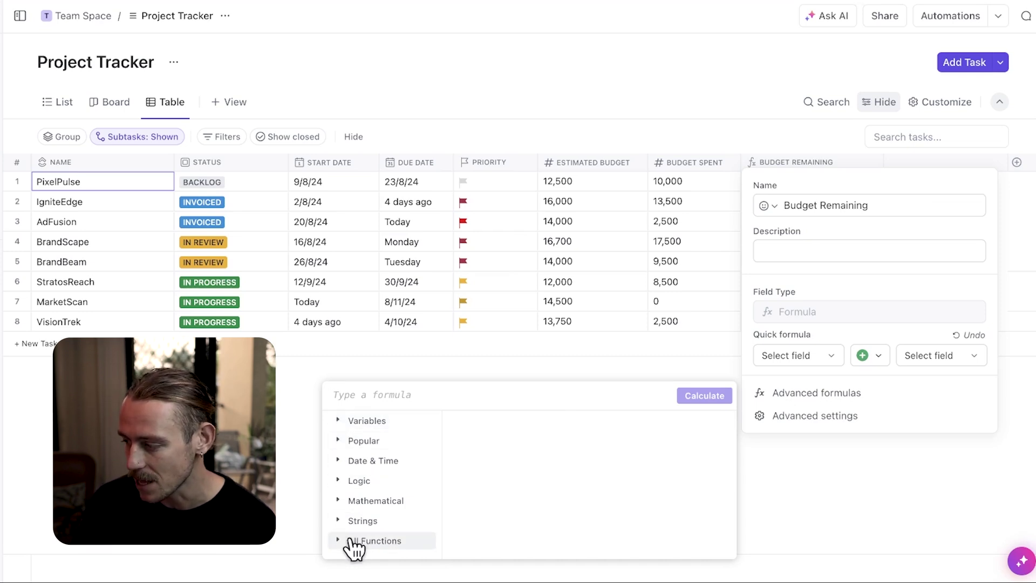
Write the advanced formula Estimated Budget minus budget spent and calculate it
left_click(337, 420)
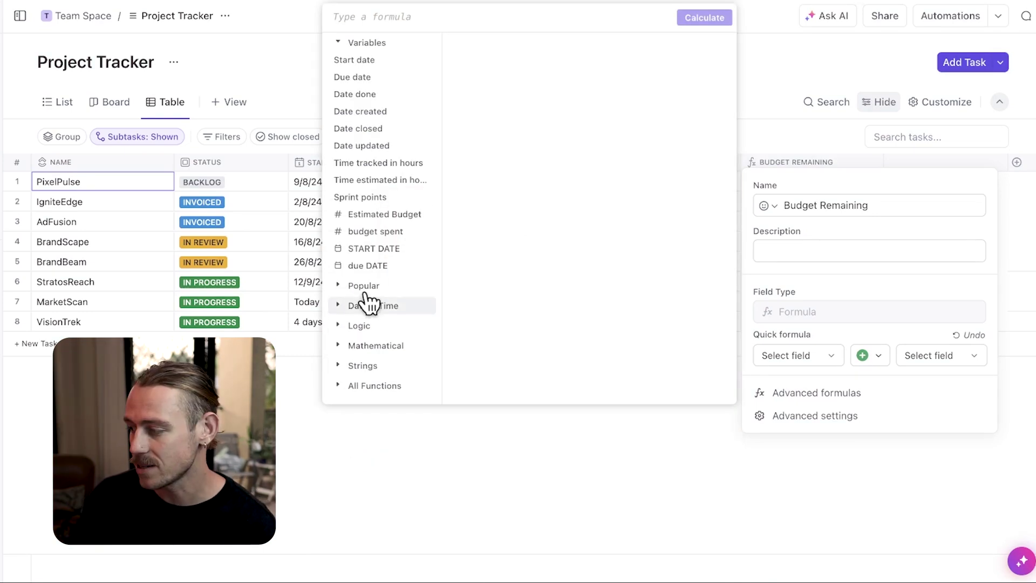
left_click(384, 215)
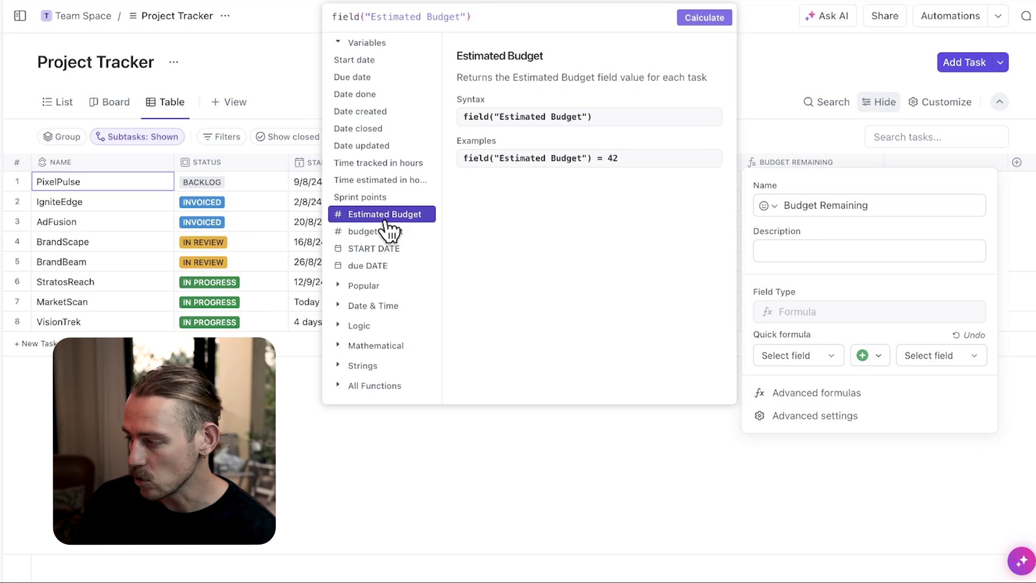
type("-")
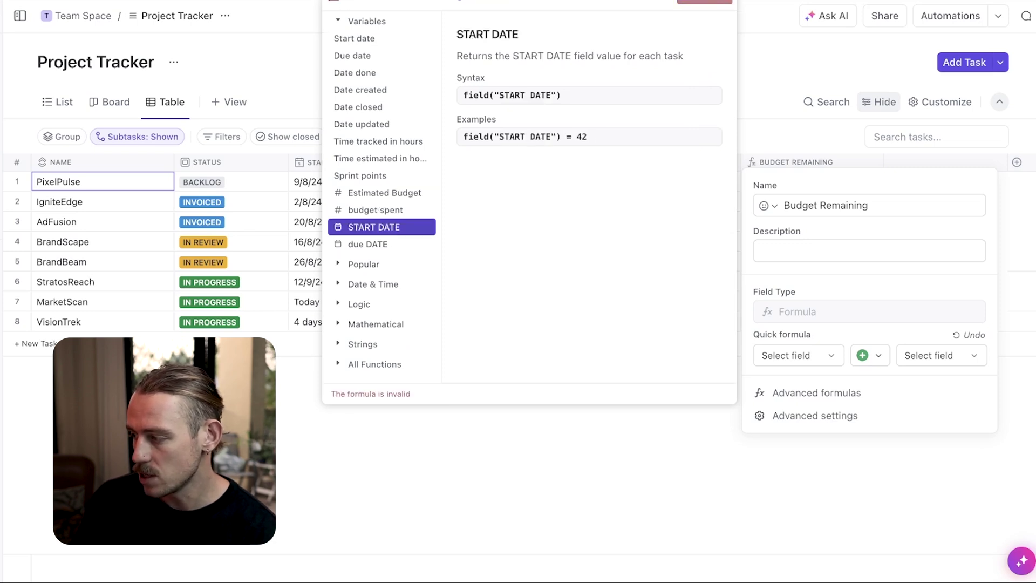
left_click(375, 211)
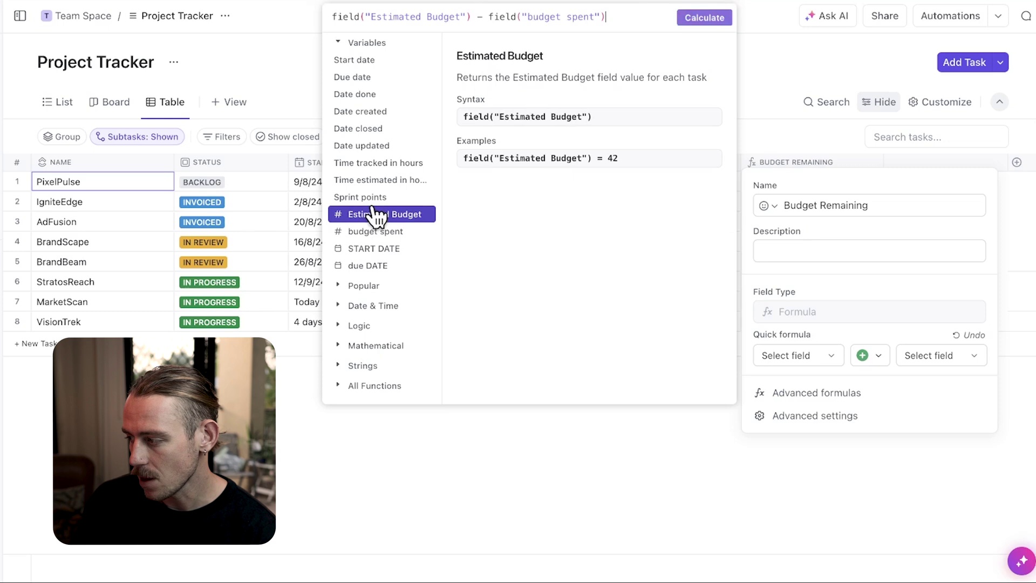
left_click(701, 24)
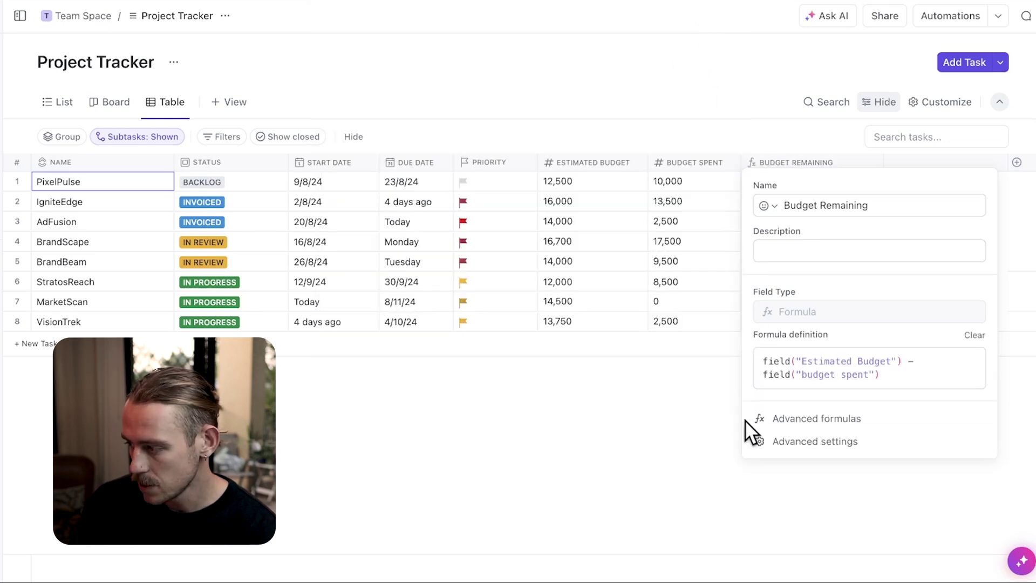
left_click(723, 439)
left_click(819, 181)
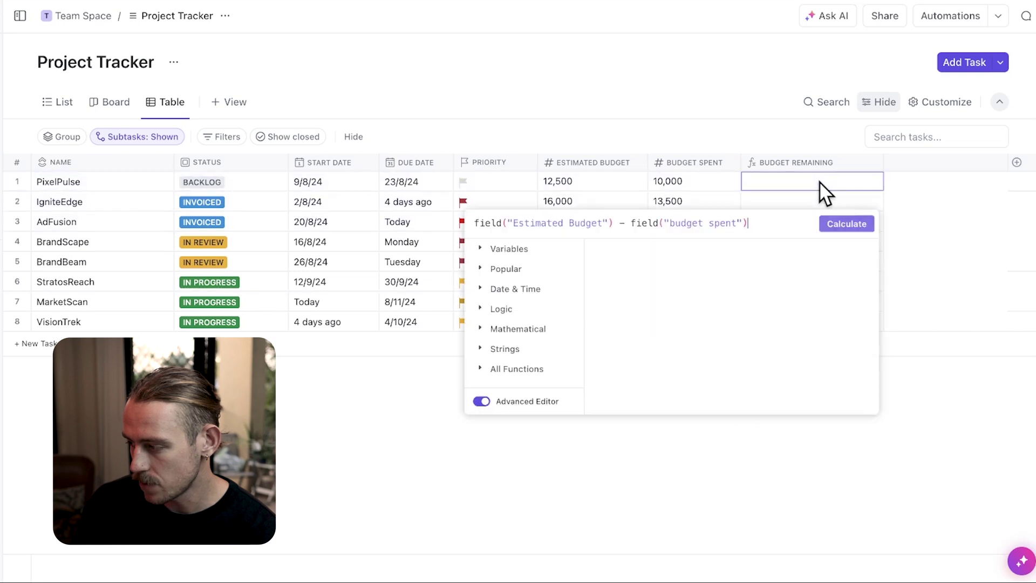
left_click(846, 225)
Edit the CONCATENATE formula to add "$" before and "left" after the result, then calculate
right_click(840, 197)
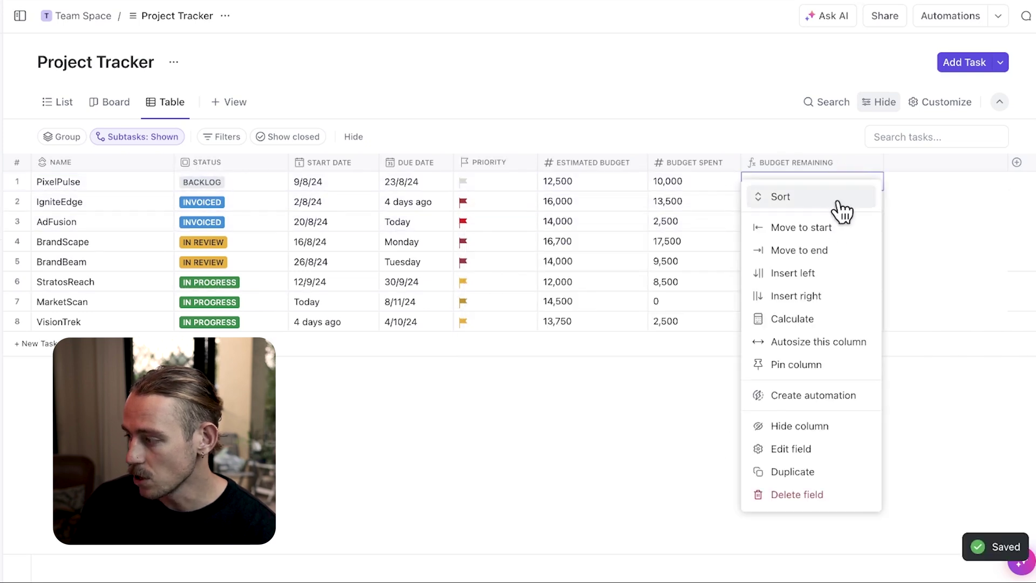
left_click(801, 448)
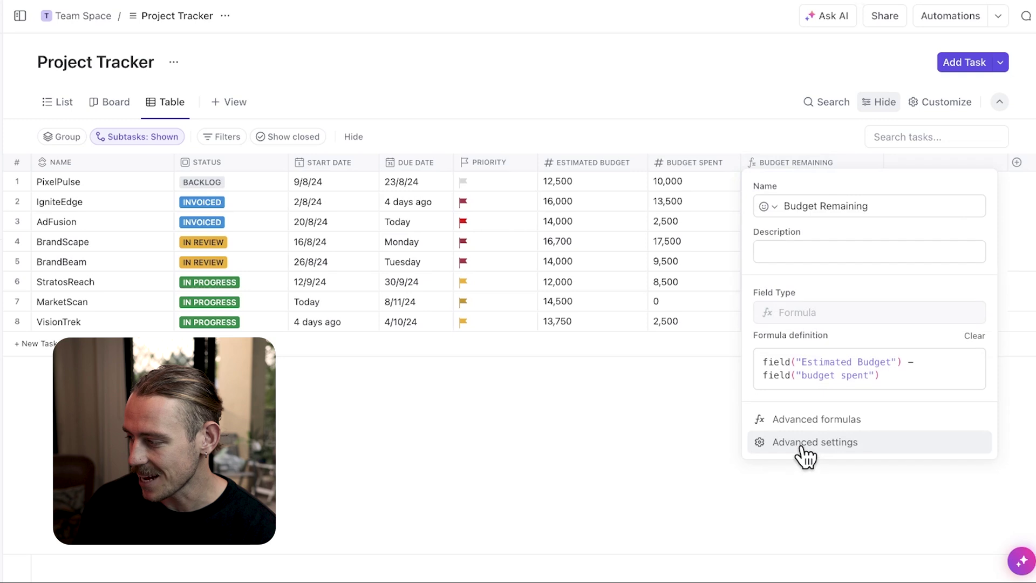
left_click(803, 419)
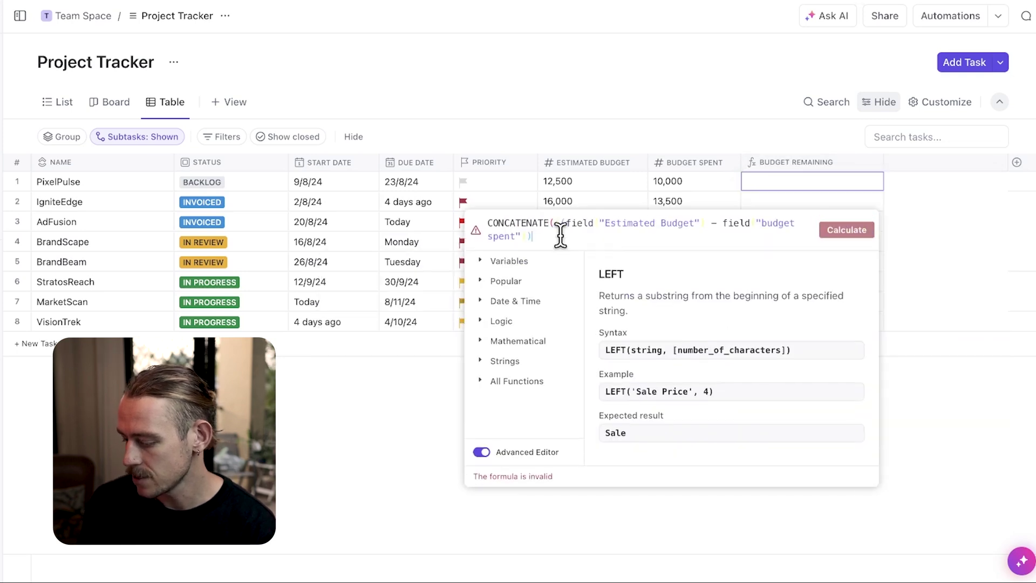
type(", \"")
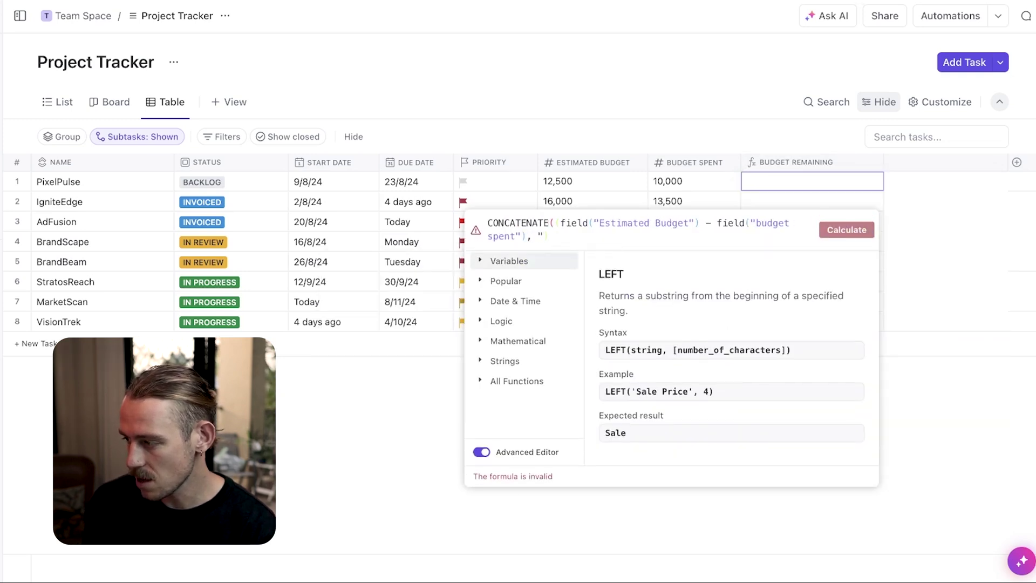
type("left\"")
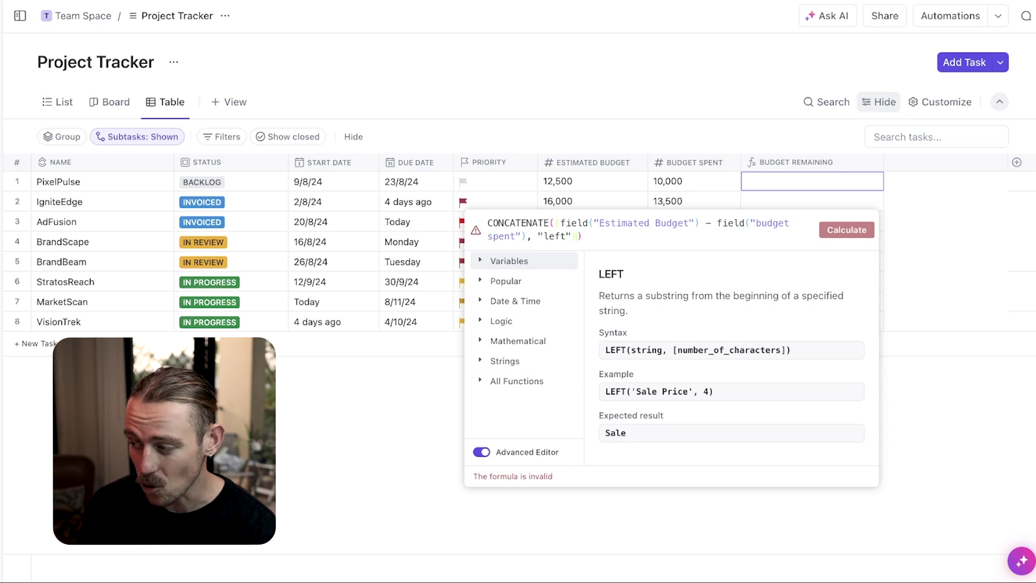
left_click(551, 223)
type("\"$\"")
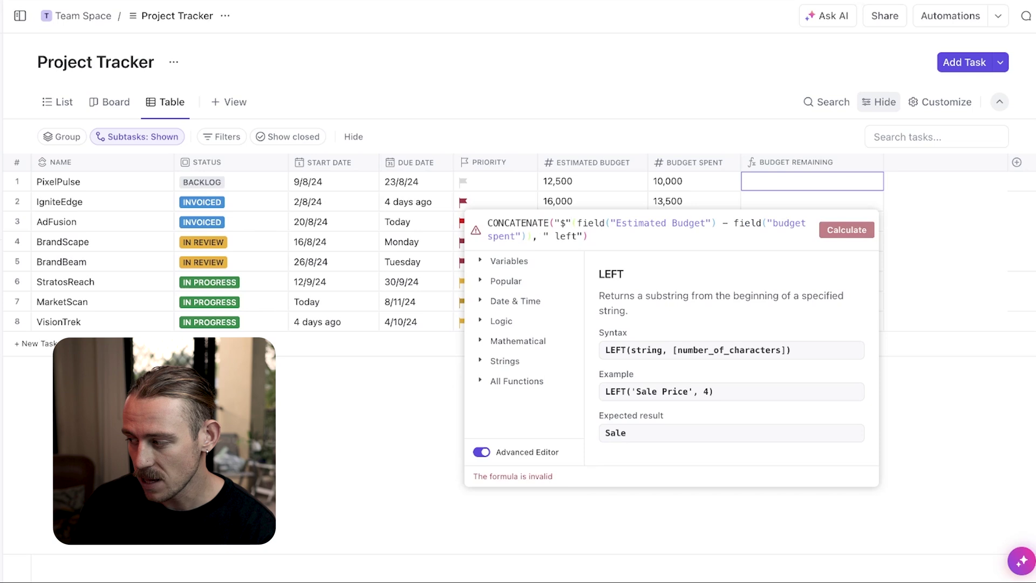
type(",")
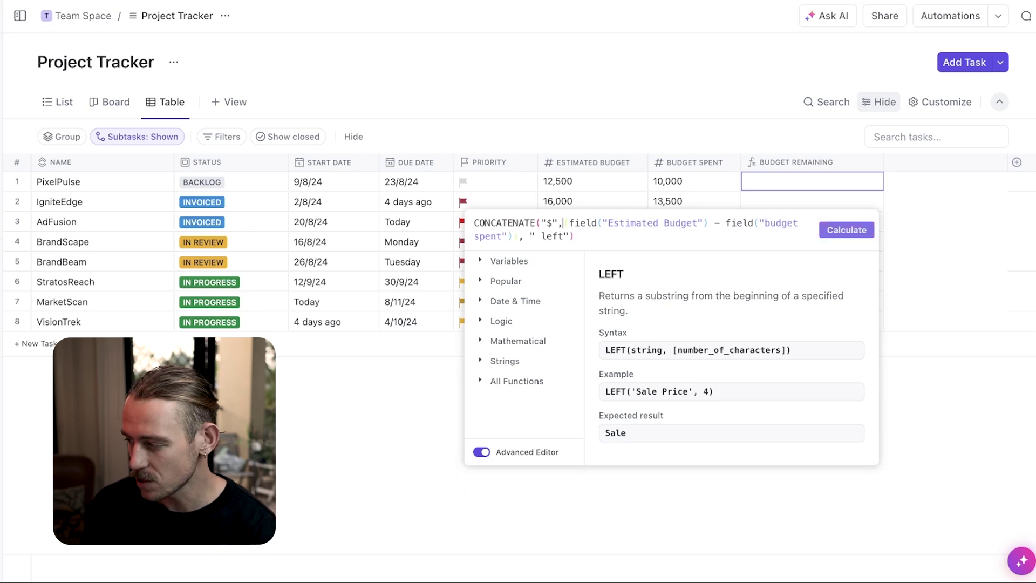
left_click(847, 231)
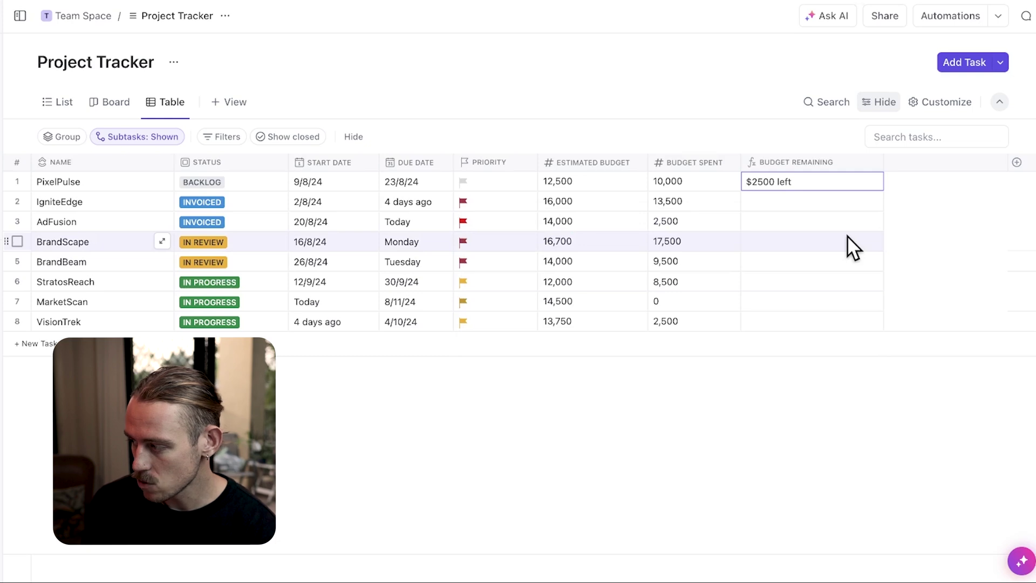
Add a new Formula column named Project completion time
left_click(1016, 163)
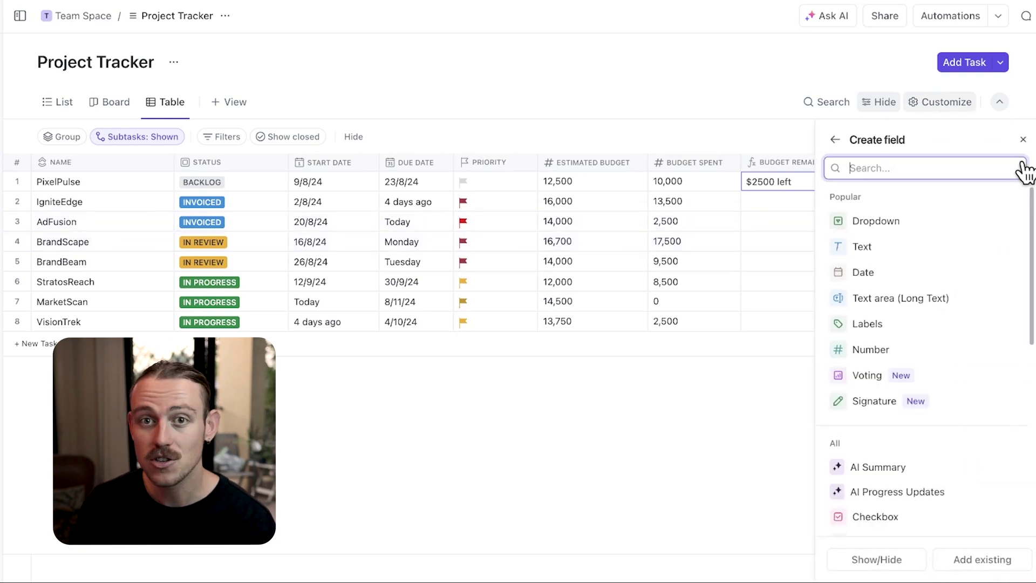
type("for")
left_click(945, 219)
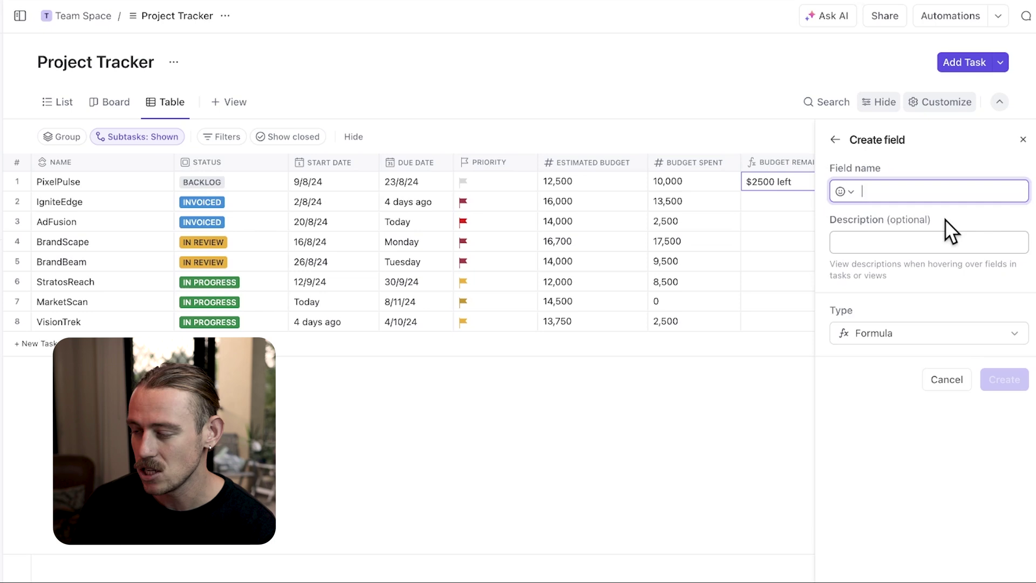
type("Project complete time")
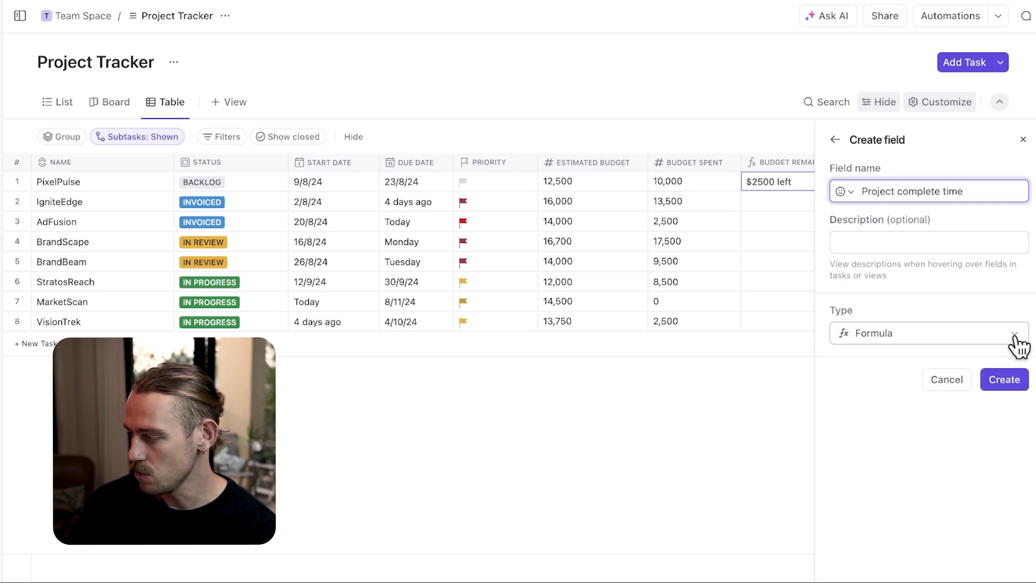
left_click(1004, 379)
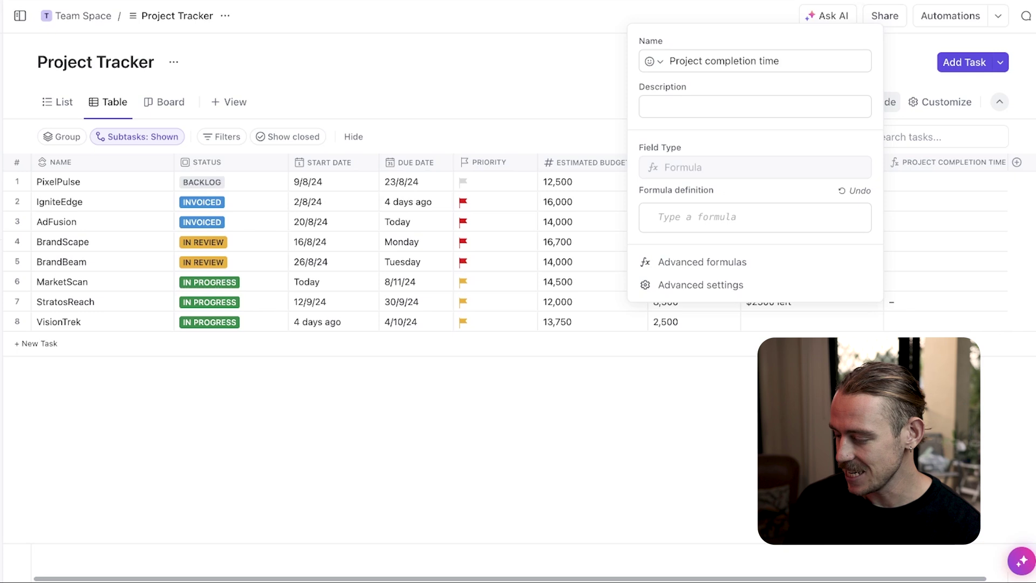
Enter DAYS(field("Due date"), field("Start date")) as its formula and calculate it
left_click(775, 215)
type("date")
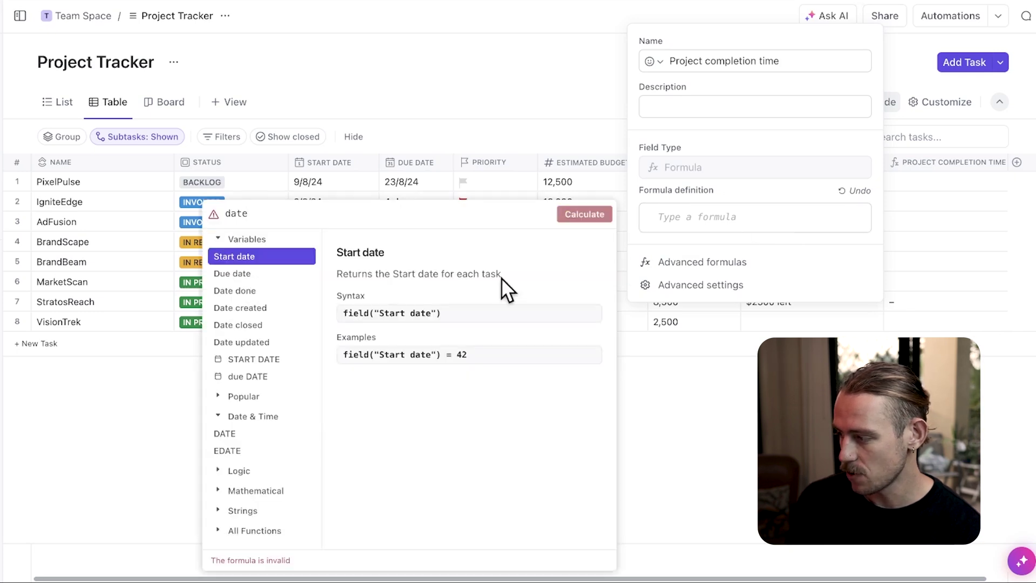
left_click(254, 274)
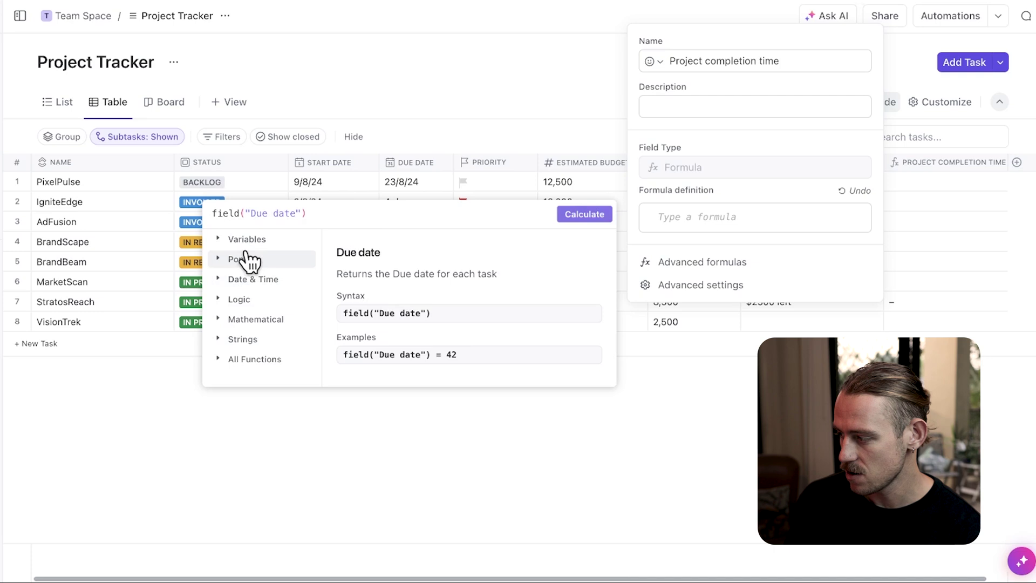
type("date")
key("Return")
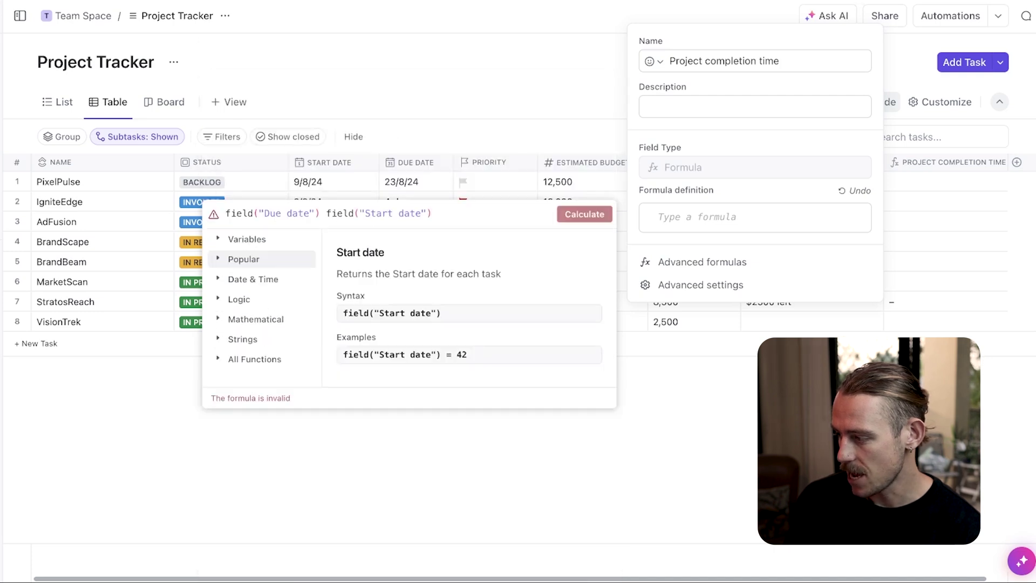
type(")")
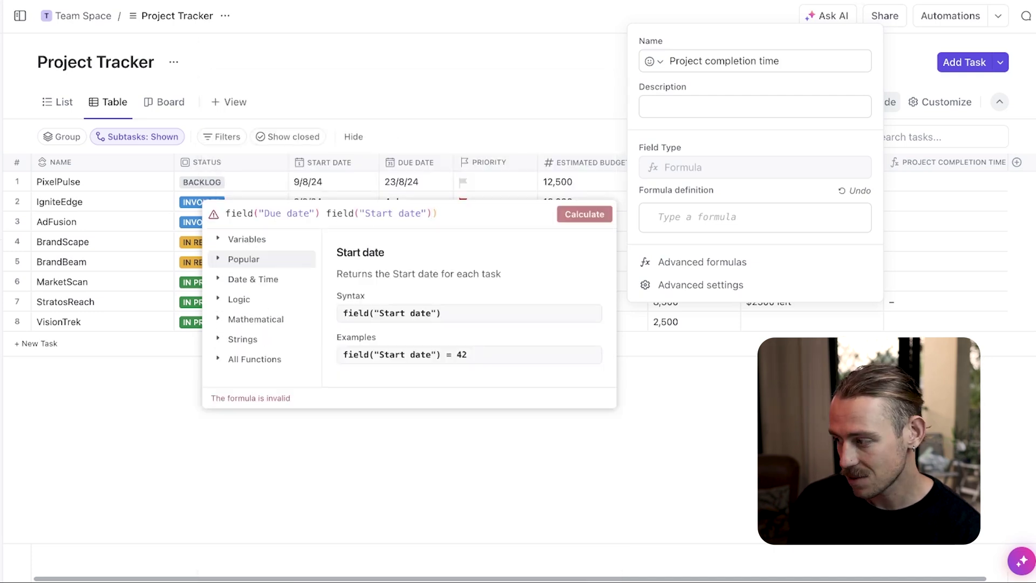
left_click_drag(432, 213, 225, 213)
left_click(320, 213)
type(",")
left_click(225, 213)
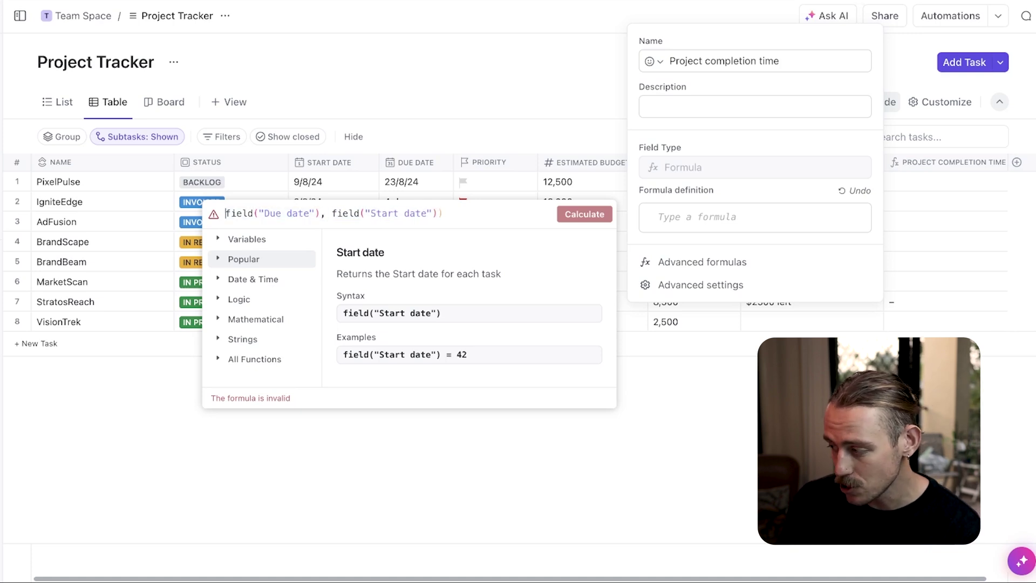
type("DAYS(")
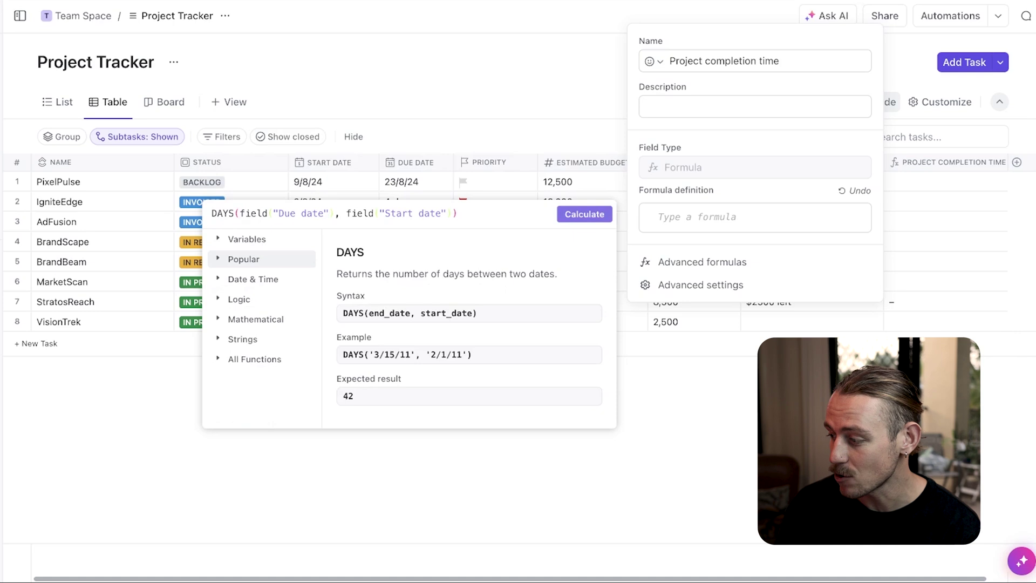
left_click(582, 216)
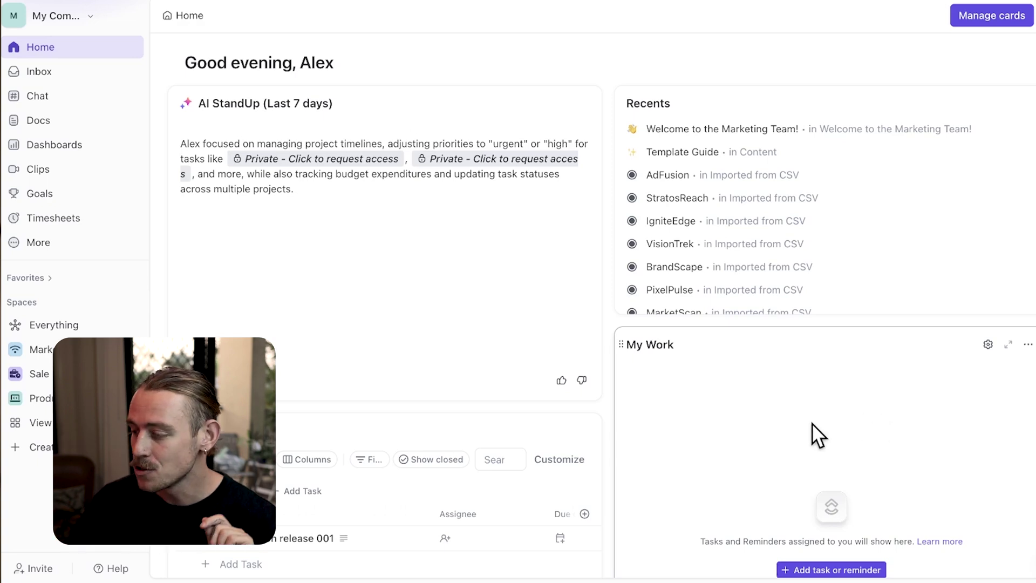
Create a dashboard from the Project Management template using all spaces as data source
left_click(92, 161)
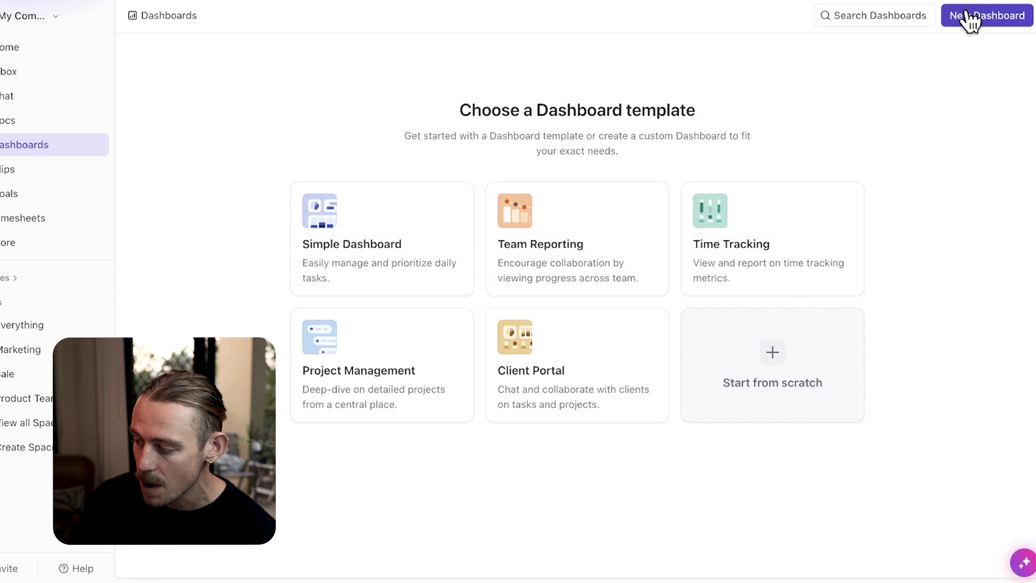
left_click(369, 337)
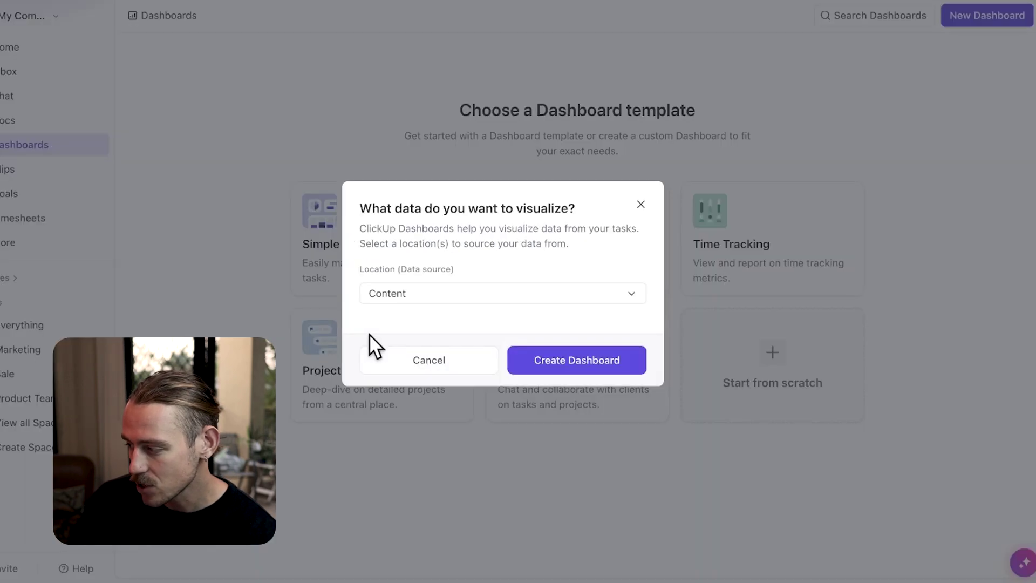
left_click(457, 299)
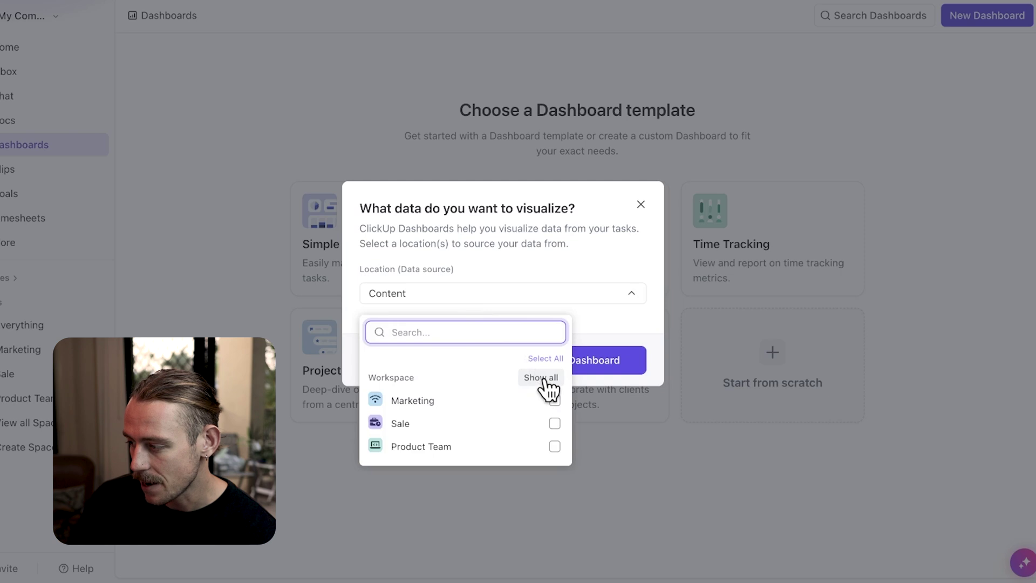
left_click(545, 359)
left_click(598, 359)
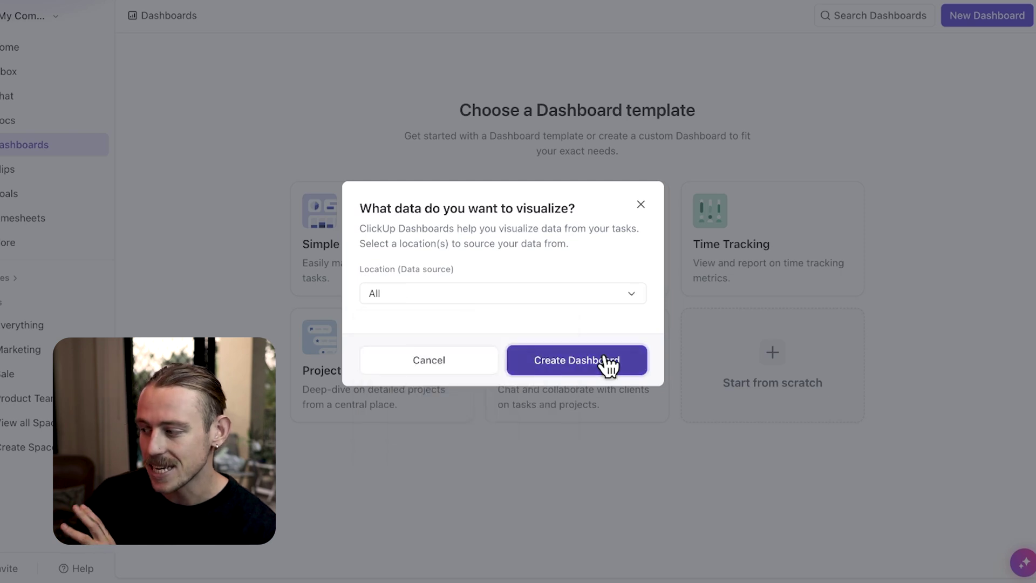
left_click(606, 361)
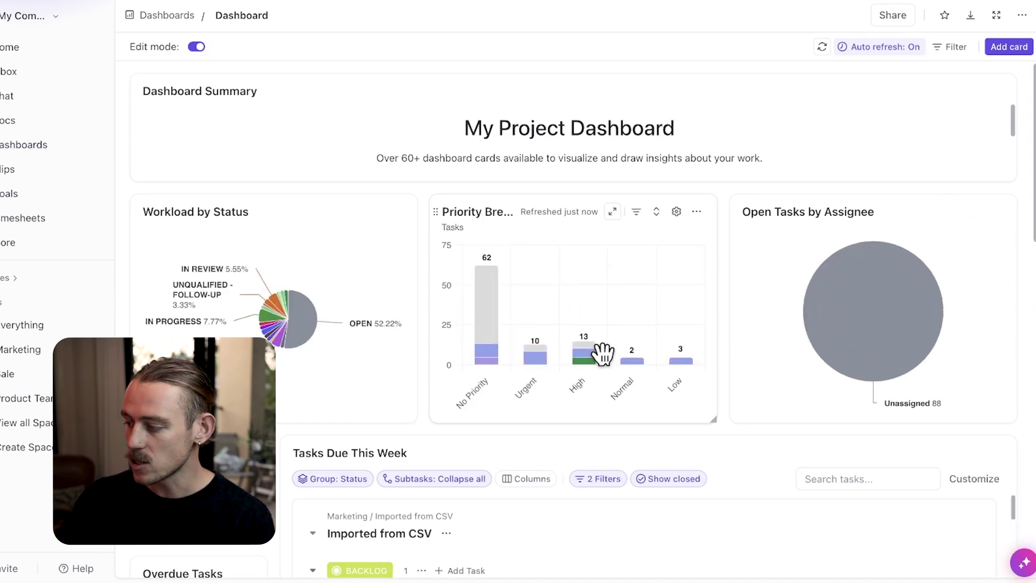
scroll(602, 353, "down", 6)
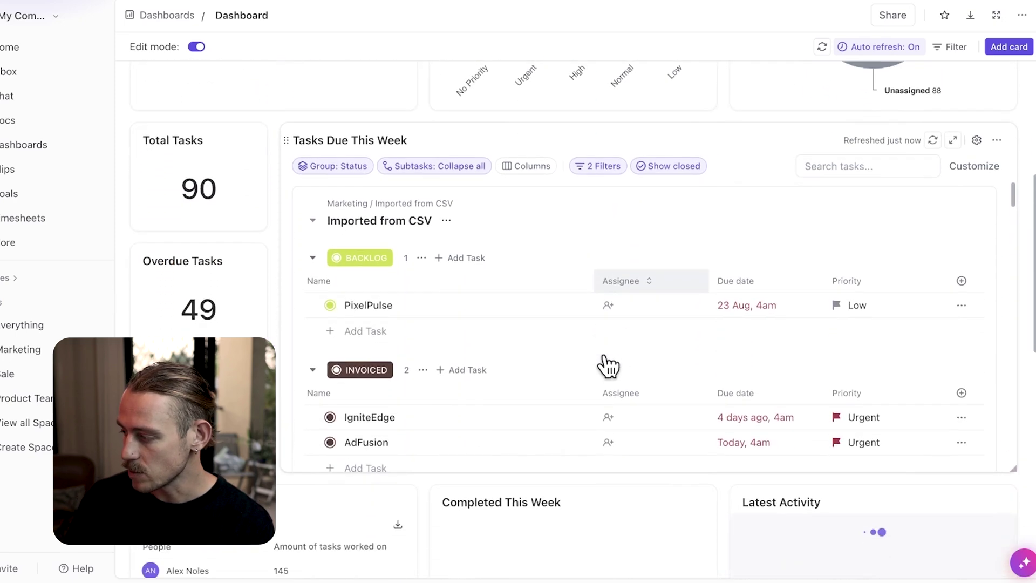
scroll(608, 366, "down", 6)
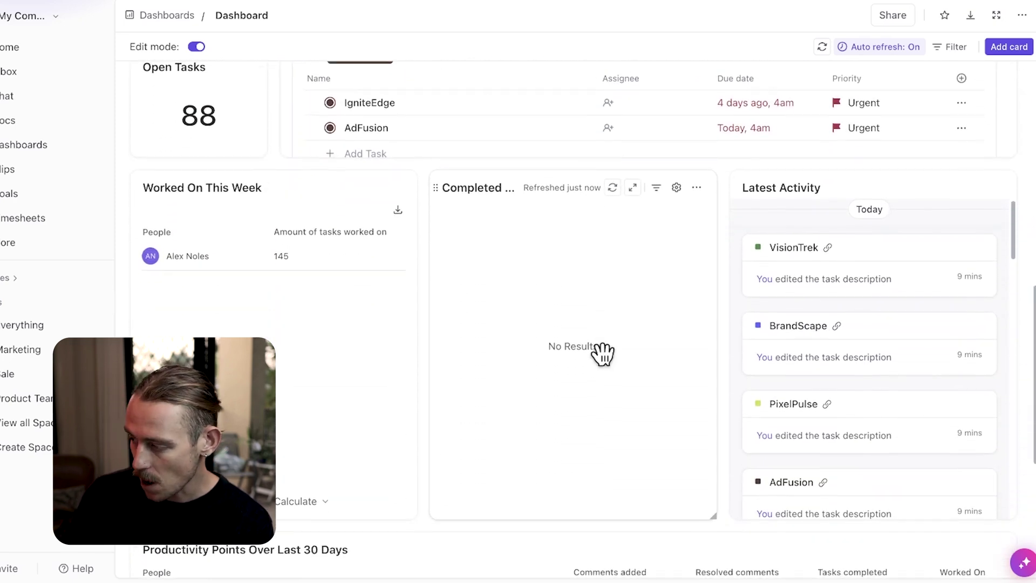
scroll(602, 353, "down", 5)
scroll(603, 353, "up", 6)
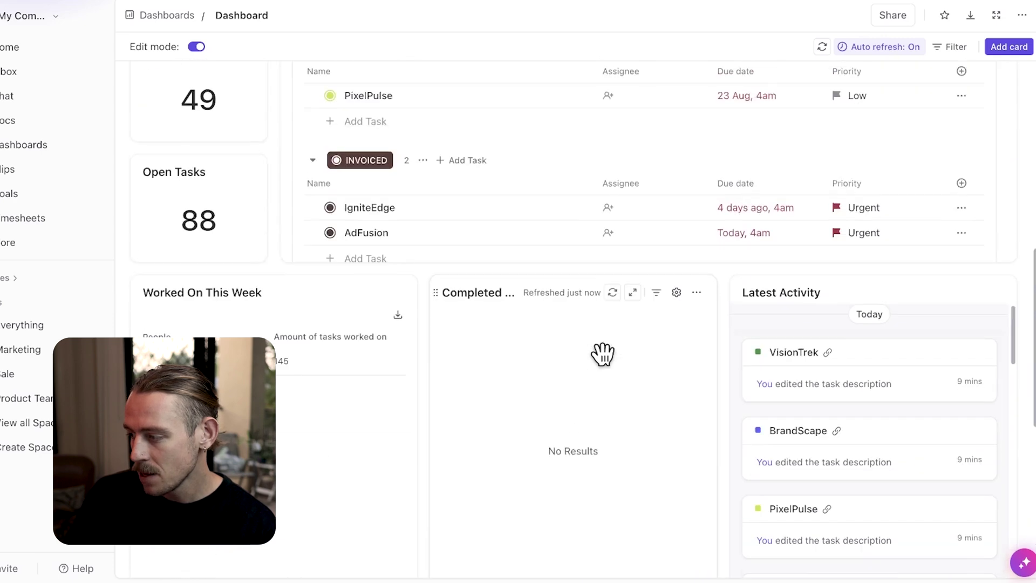
scroll(602, 354, "up", 10)
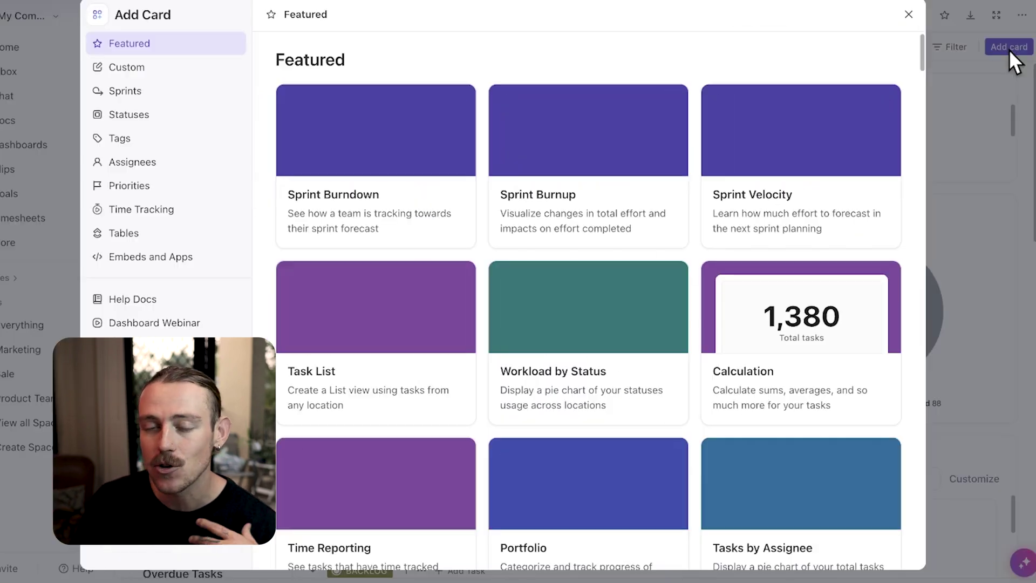
Pick the Calculation card and browse the Marketing space in its data source list
left_click(1008, 48)
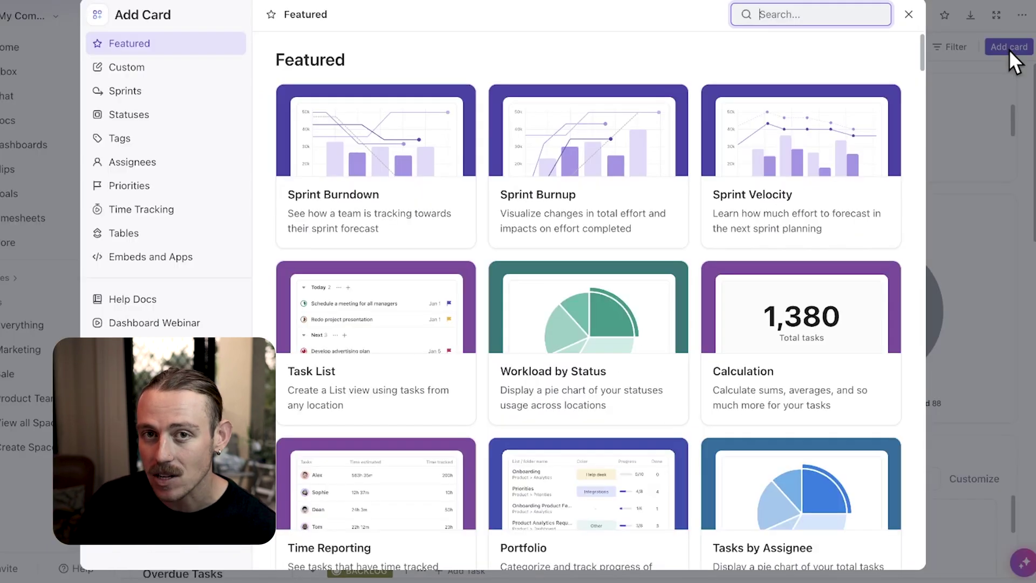
left_click(868, 306)
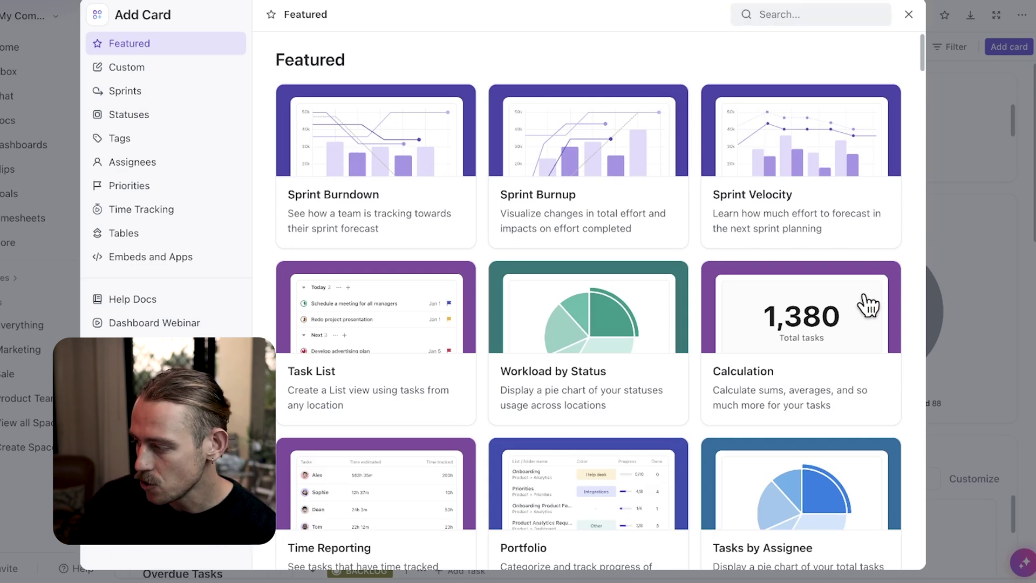
left_click(868, 306)
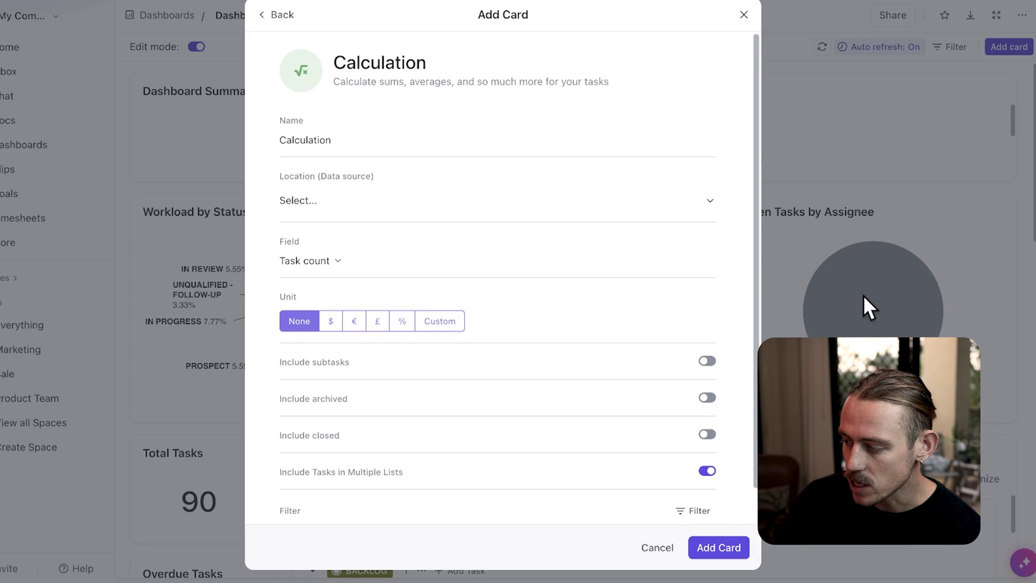
left_click(588, 203)
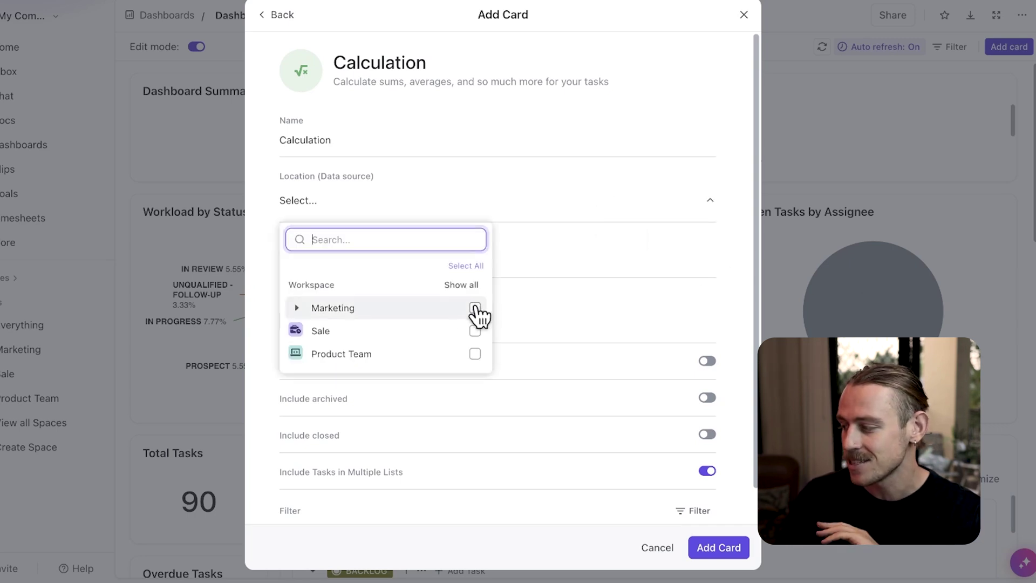
left_click(297, 308)
left_click(296, 309)
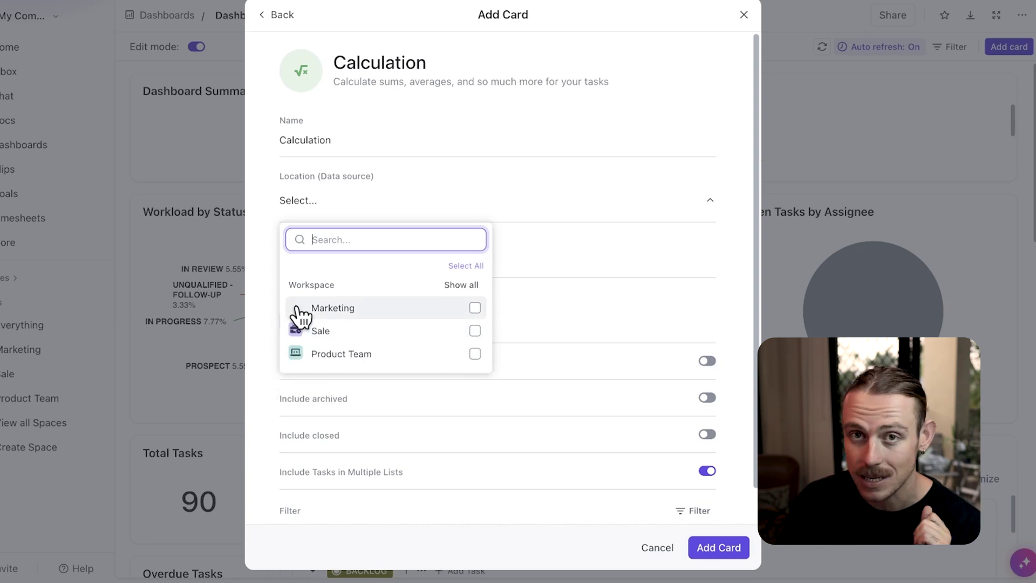
Name the card 'Calculation Cards', select all workspaces as its source, and keep Task count
left_click(349, 141)
type("Card")
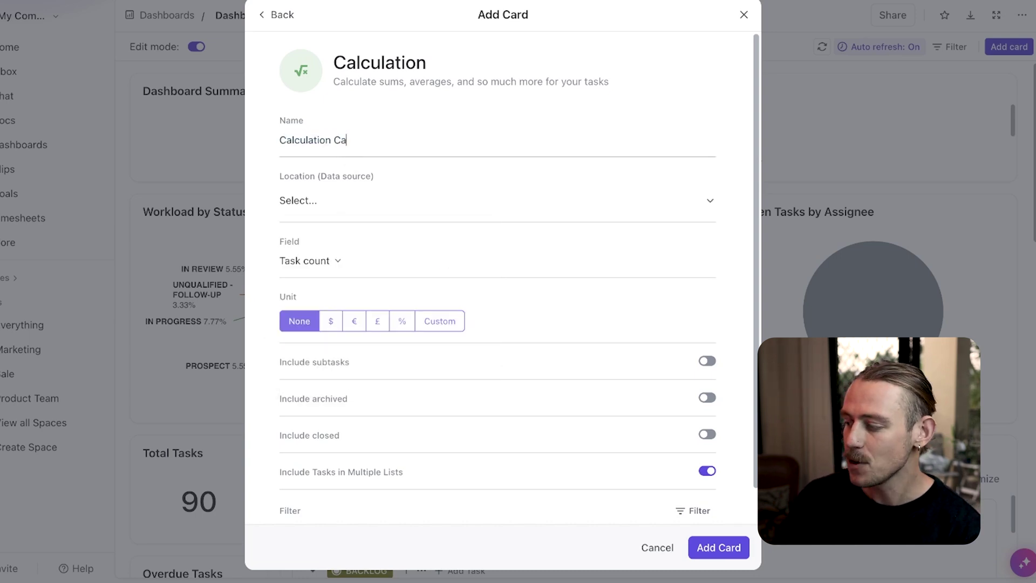
left_click(655, 201)
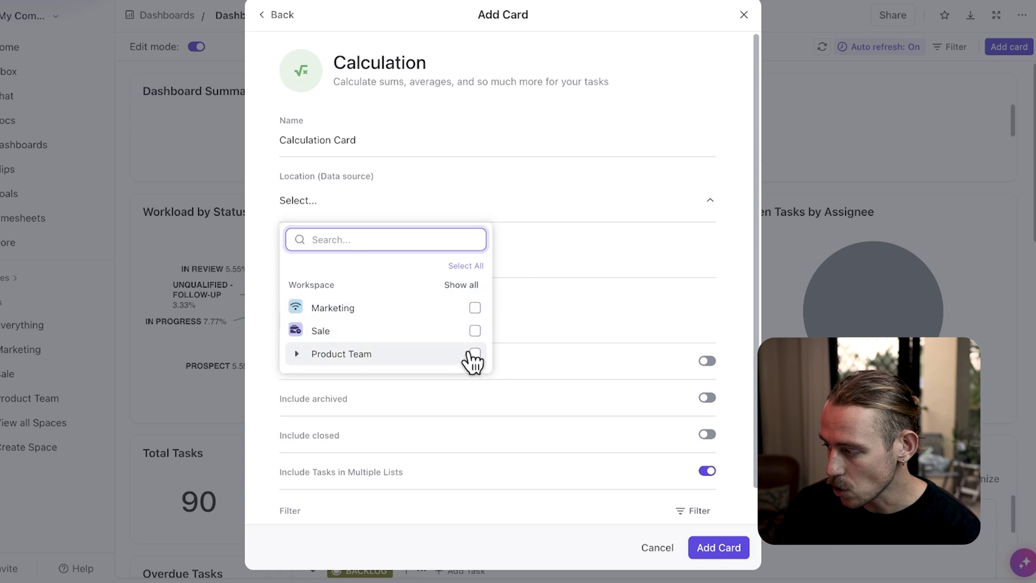
left_click(475, 266)
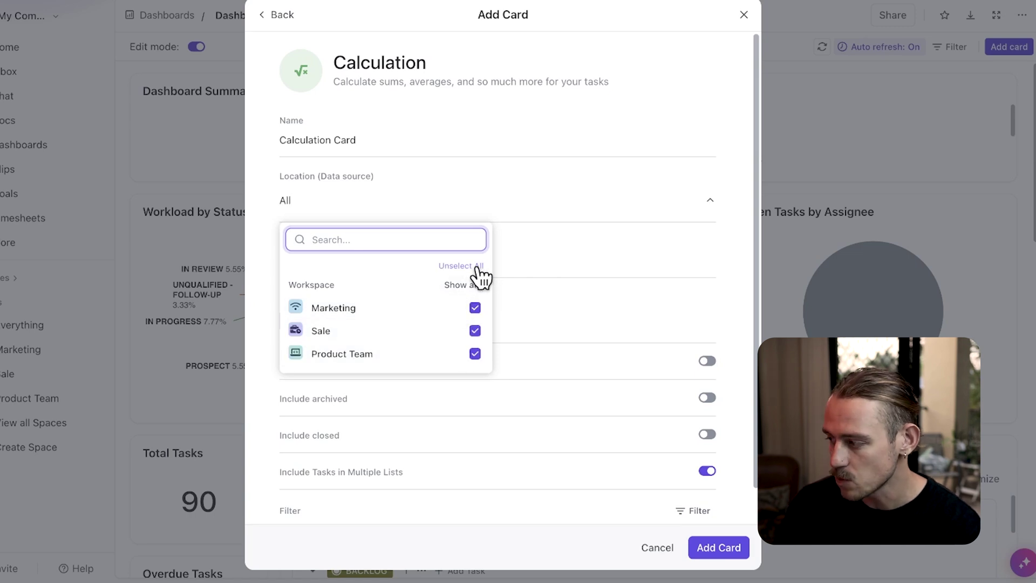
left_click(559, 244)
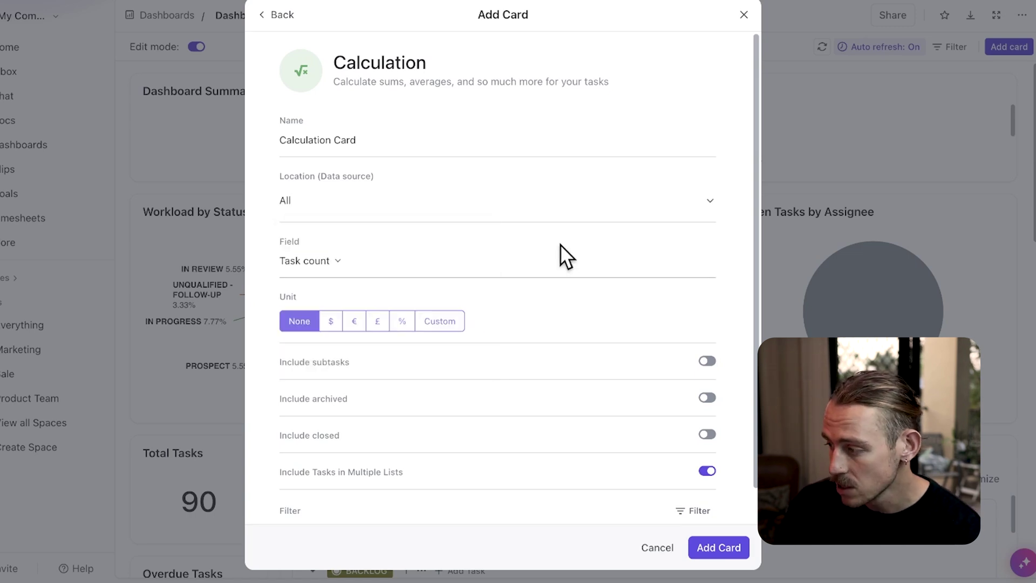
left_click(339, 260)
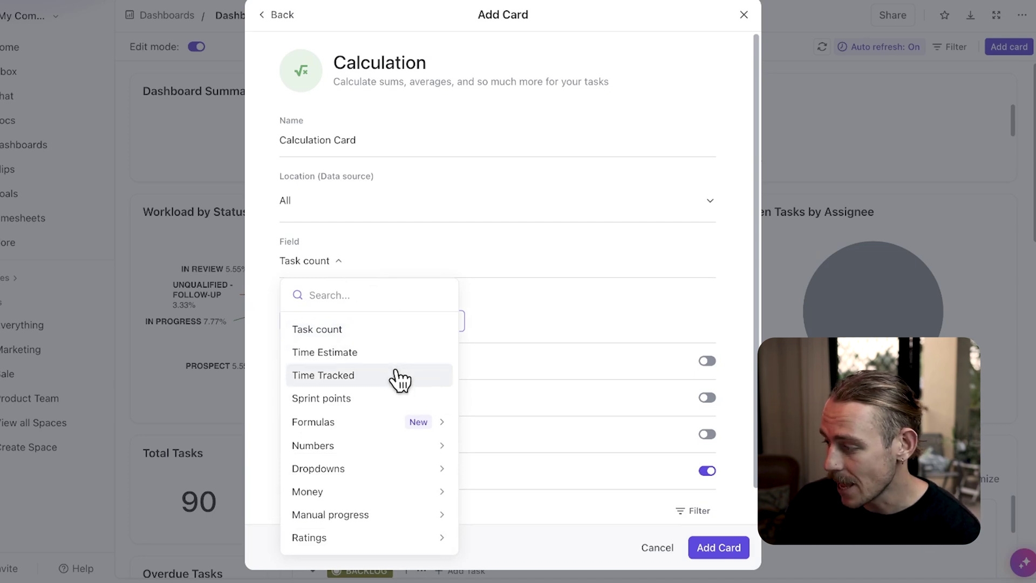
mouse_move(439, 445)
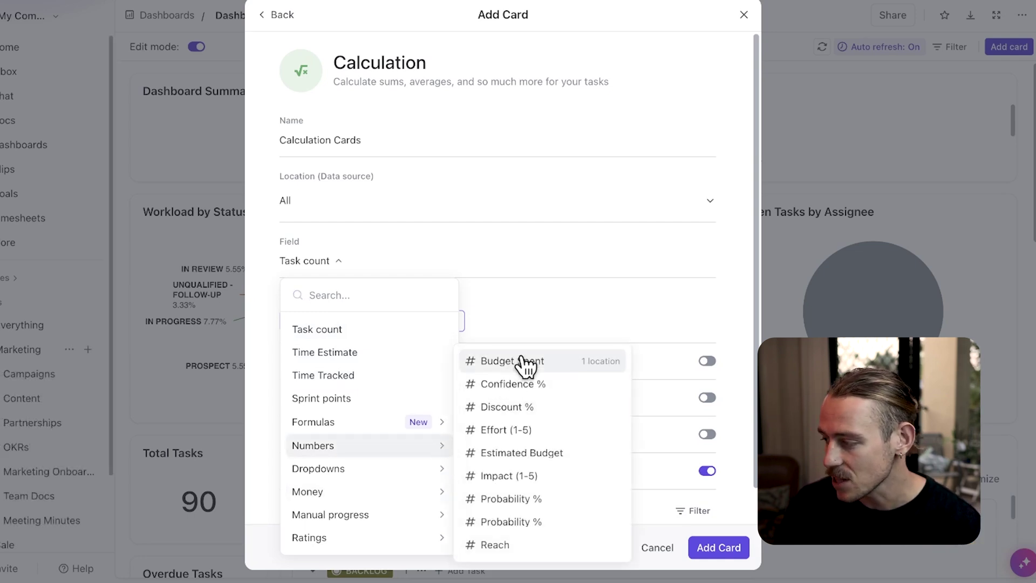
left_click(178, 410)
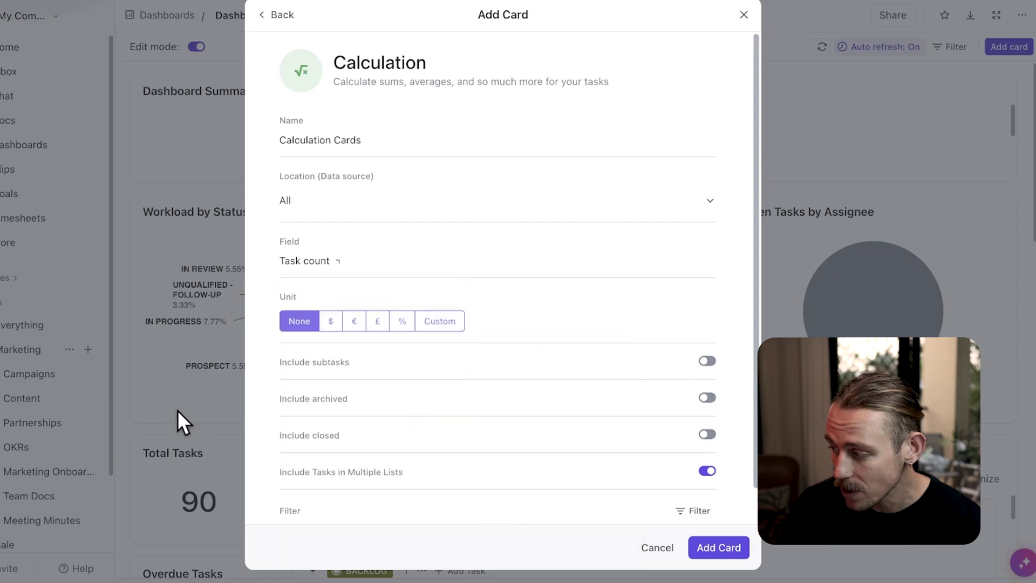
Close the Add Card form and save the Marketing space's ClickApps settings
left_click(67, 349)
left_click(68, 349)
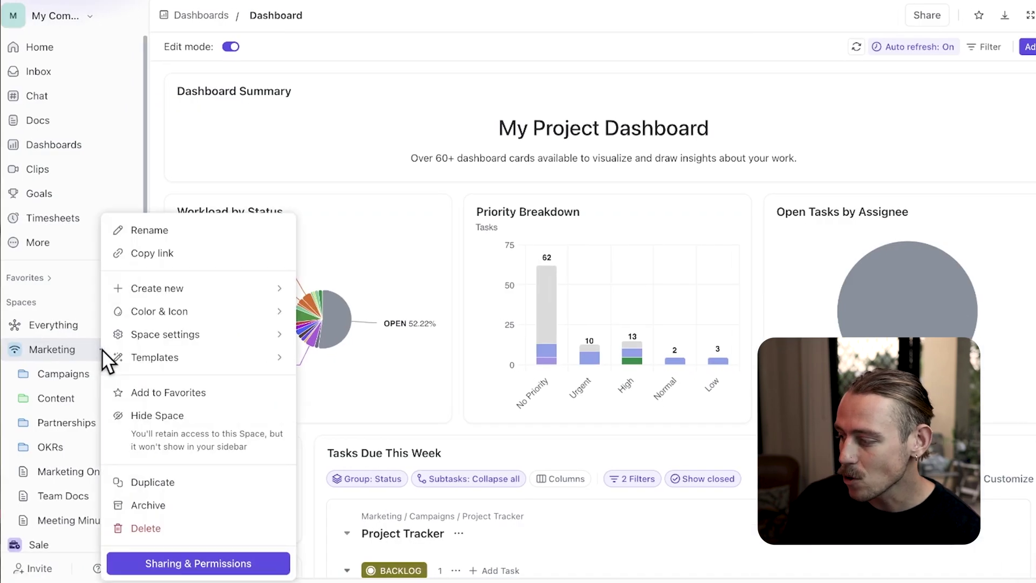
mouse_move(246, 335)
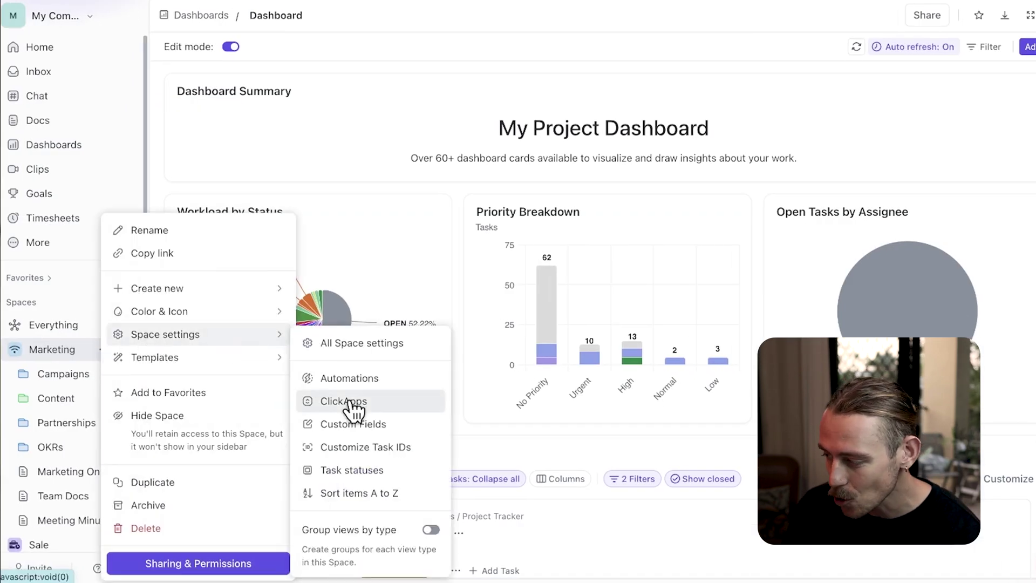
left_click(348, 400)
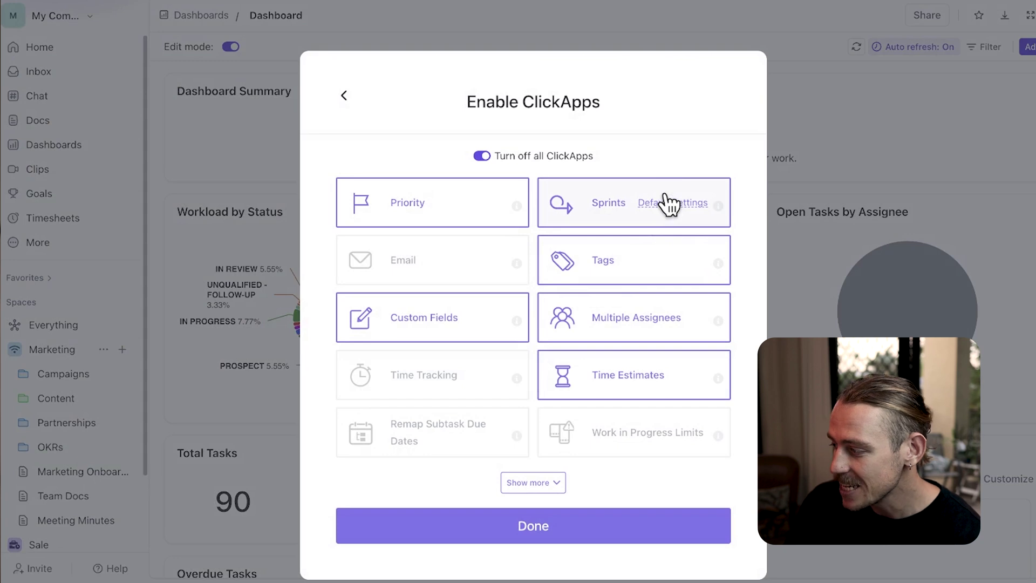
left_click(598, 536)
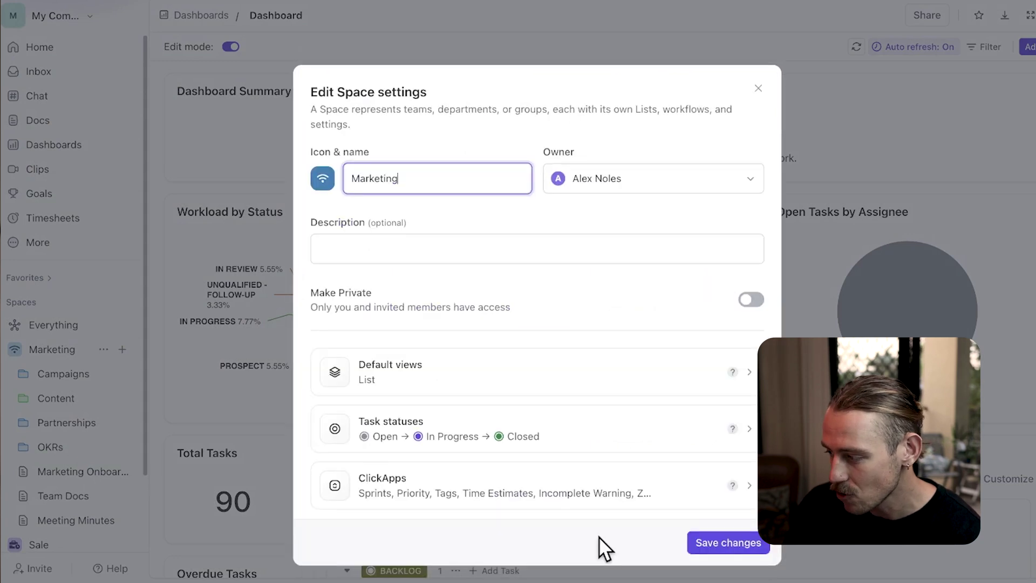
left_click(737, 545)
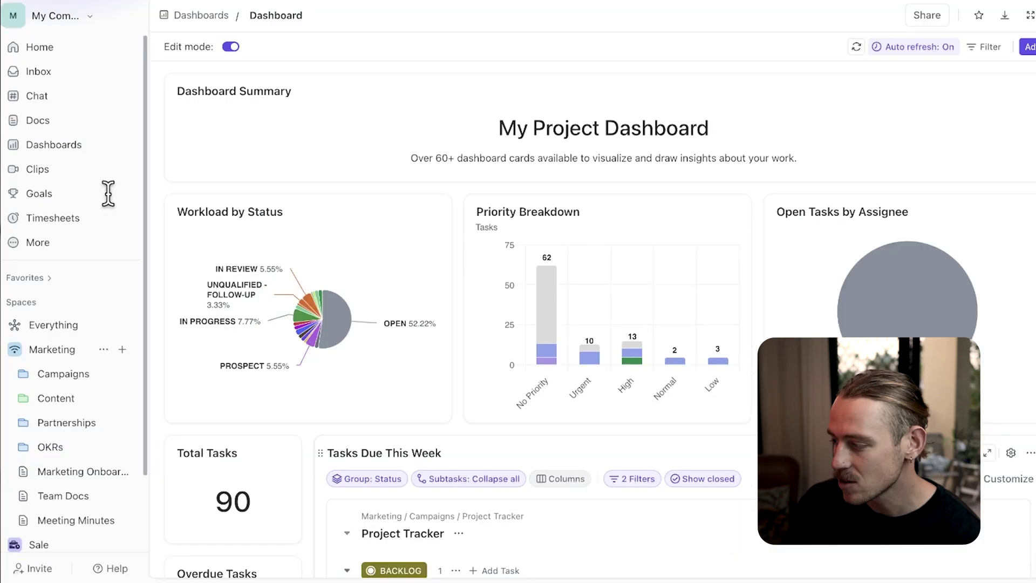
Return to the Dashboards list and reopen the project Dashboard
left_click(39, 139)
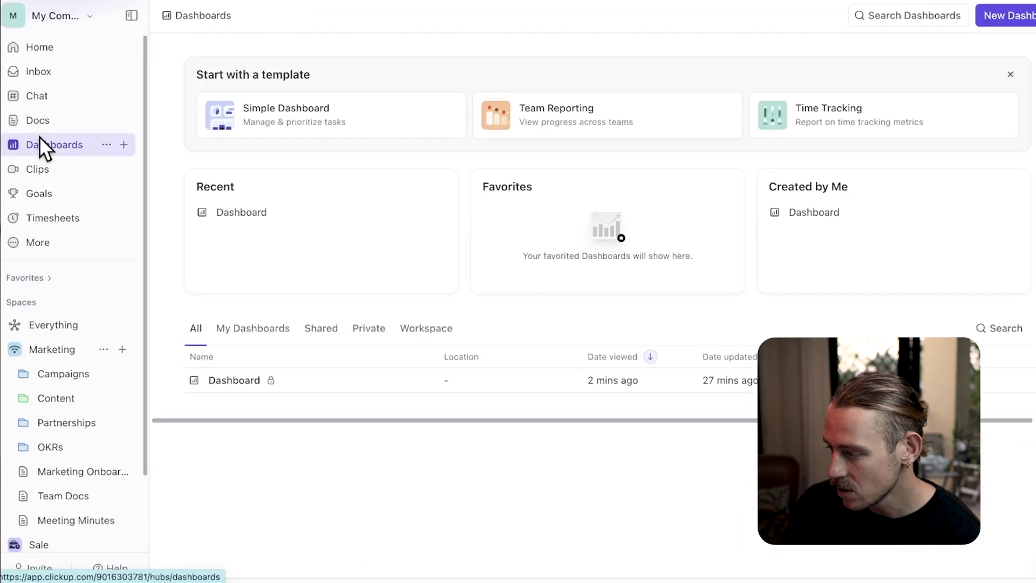
left_click(240, 377)
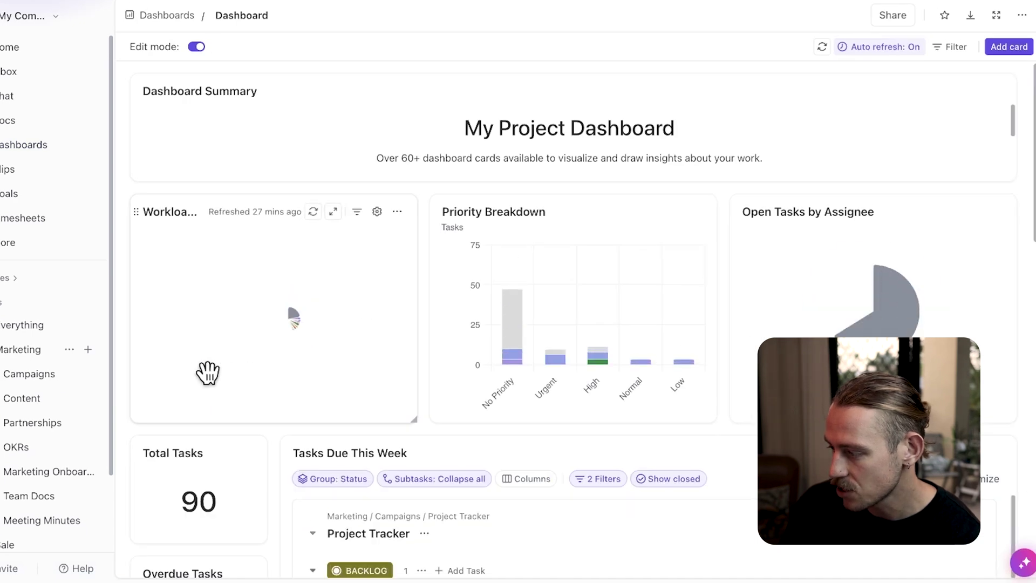
Set up a Calculation card counting tasks with a Custom unit
left_click(989, 48)
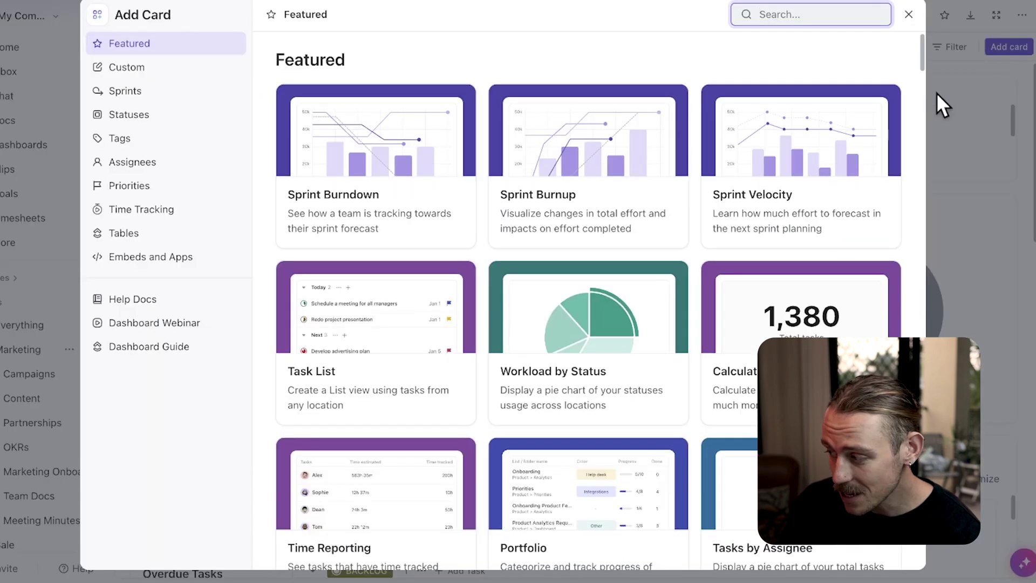
left_click(801, 322)
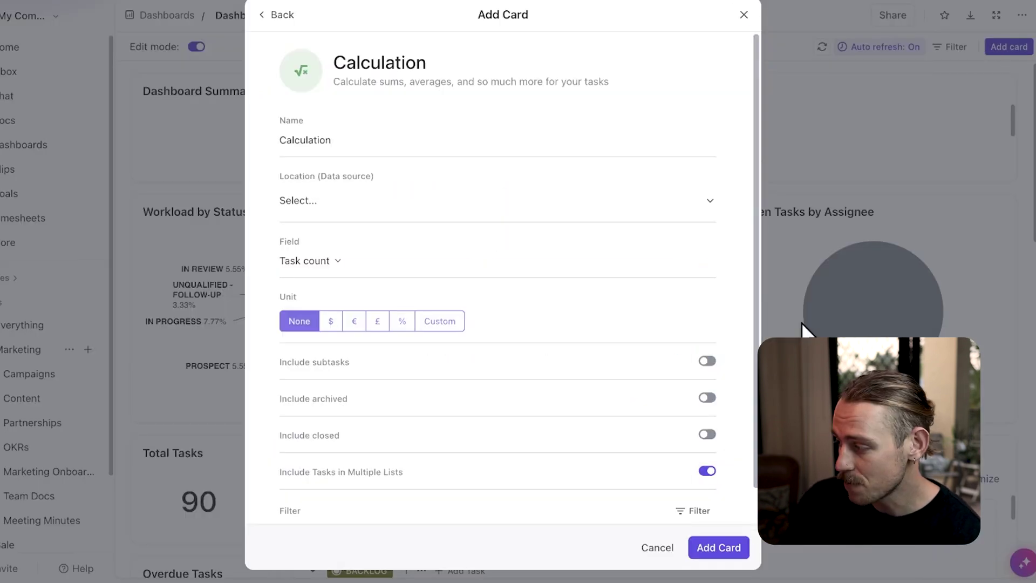
left_click(332, 261)
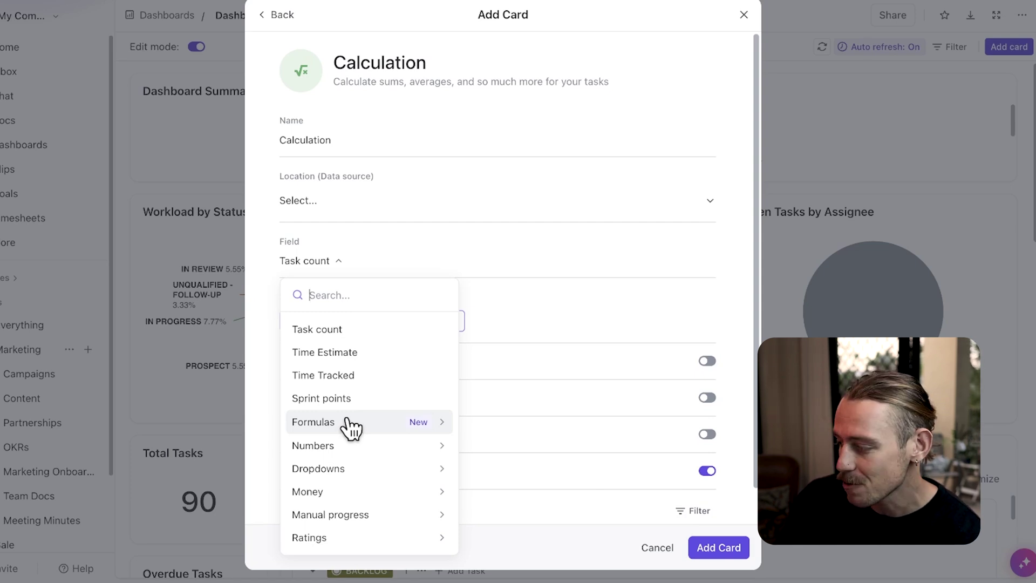
left_click(502, 306)
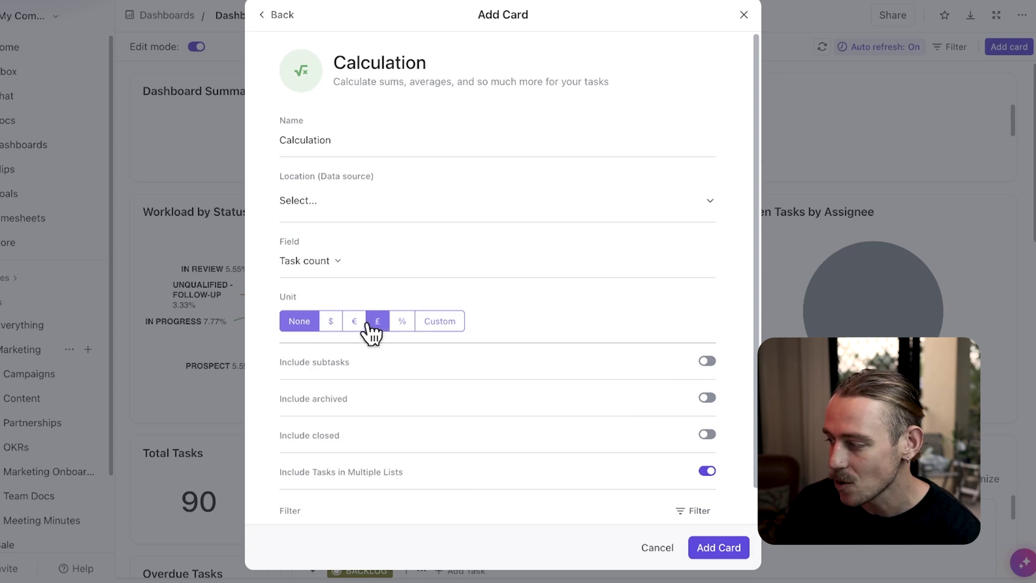
left_click(439, 323)
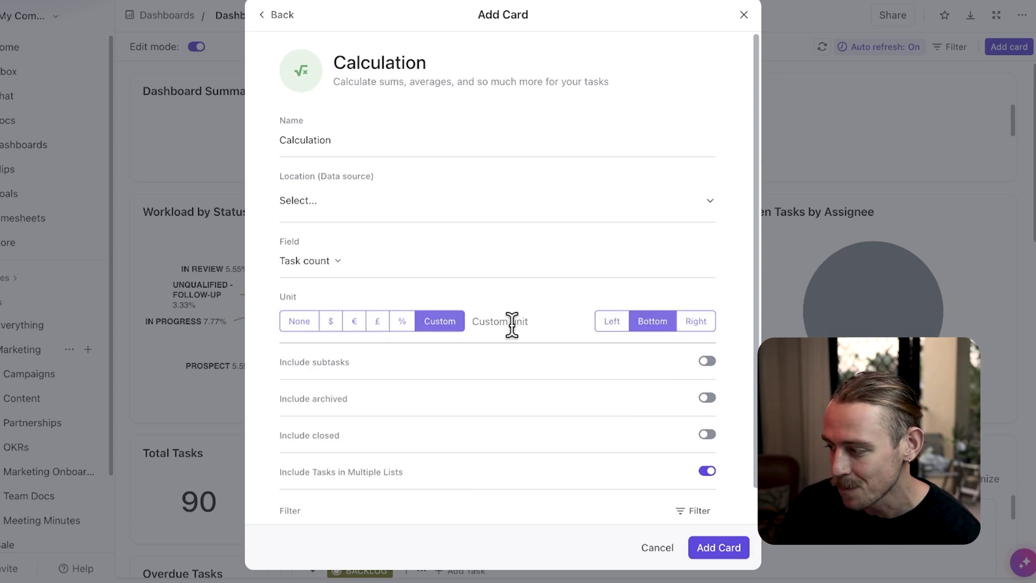
left_click(619, 326)
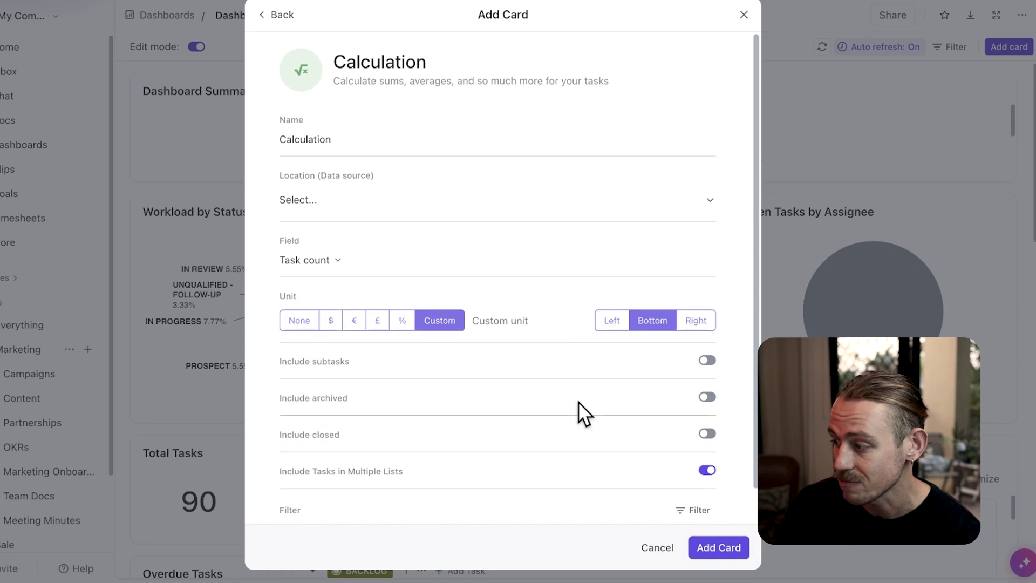
Leave the card's filters empty and add the Calculation card to the dashboard
scroll(578, 401, "down", 1)
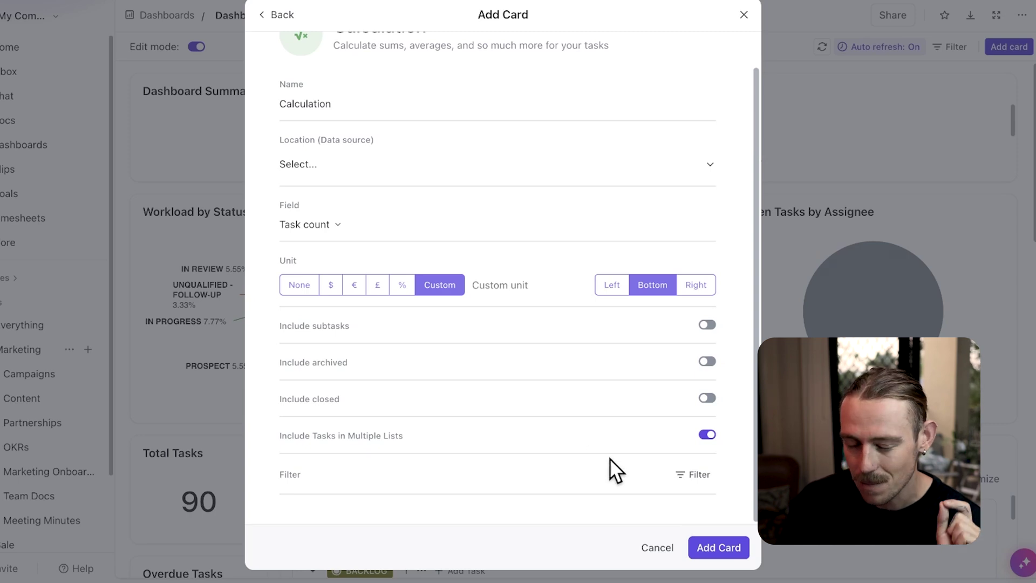
left_click(680, 474)
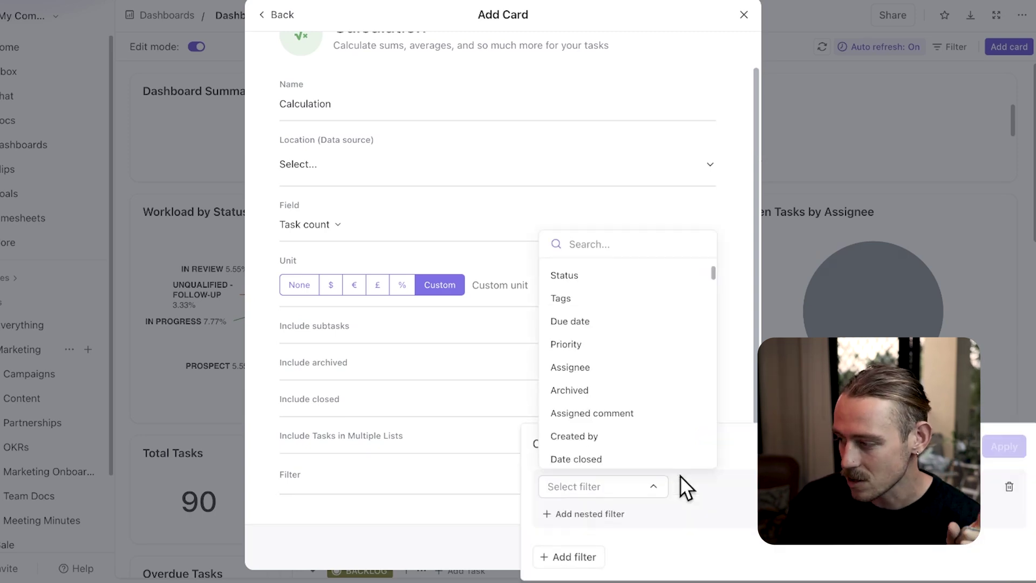
left_click(507, 347)
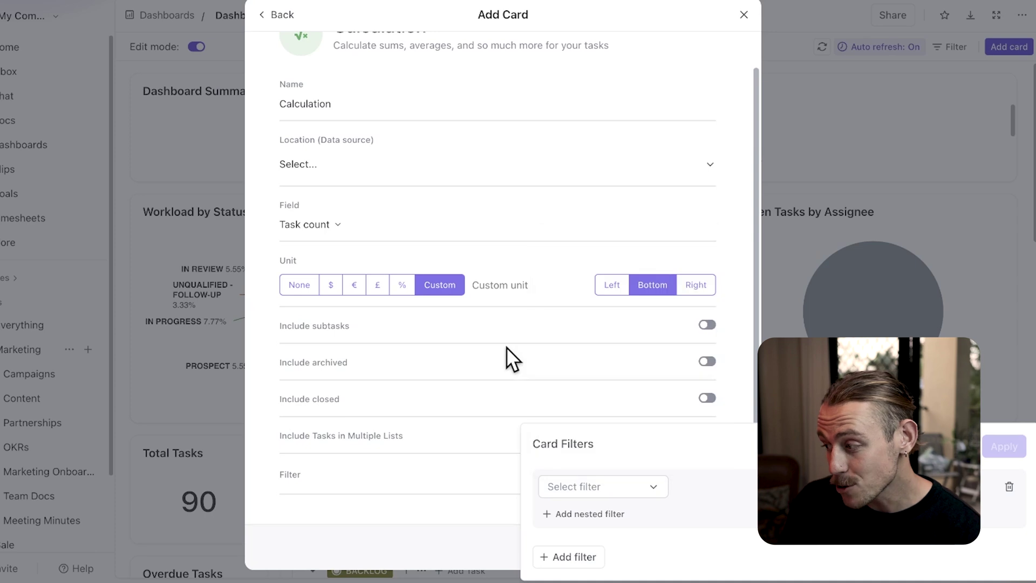
left_click(506, 346)
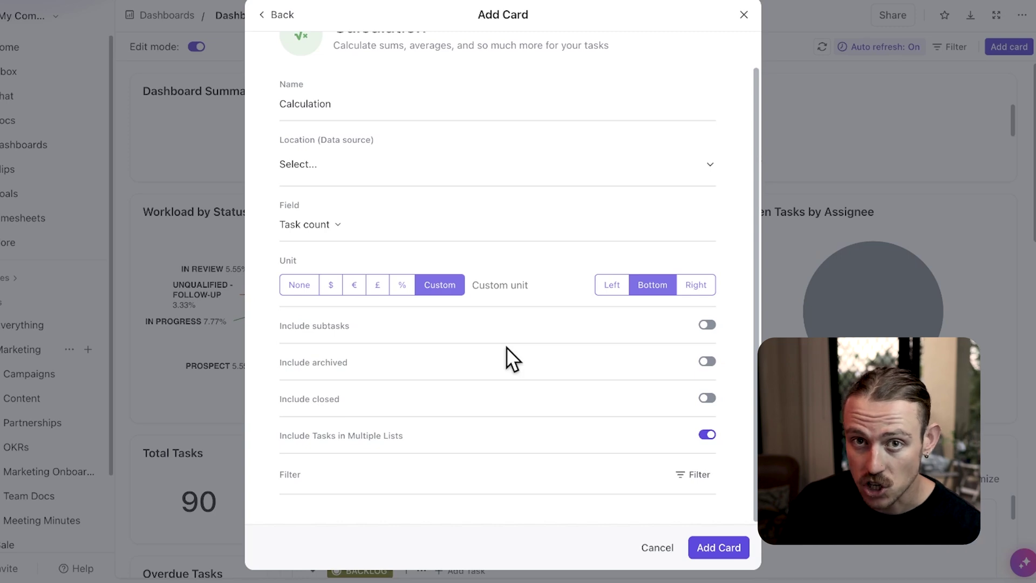
left_click(719, 548)
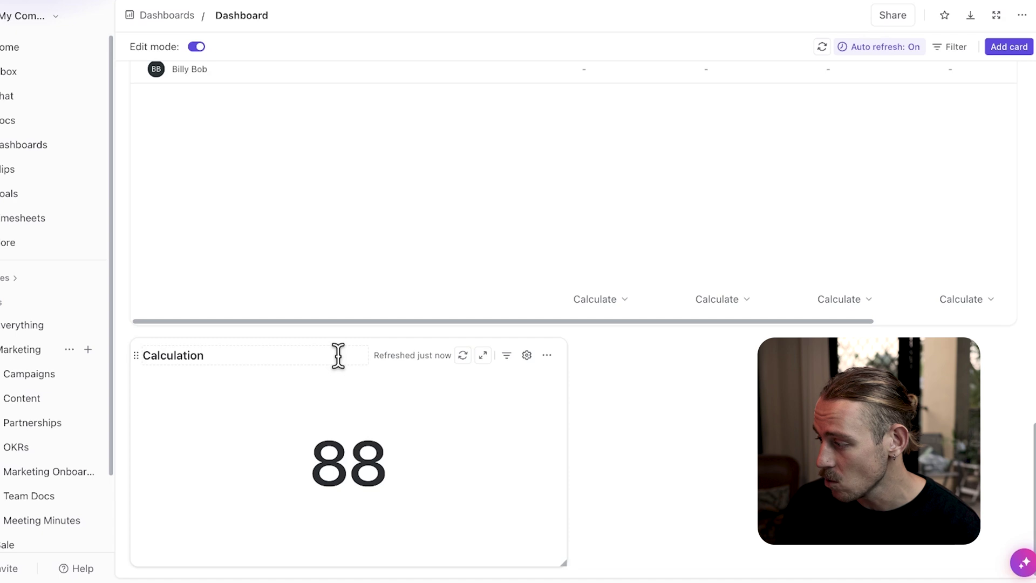
Scroll back to the top of the dashboard to view the new 88-task Calculation card
scroll(337, 354, "up", 6)
scroll(337, 355, "up", 5)
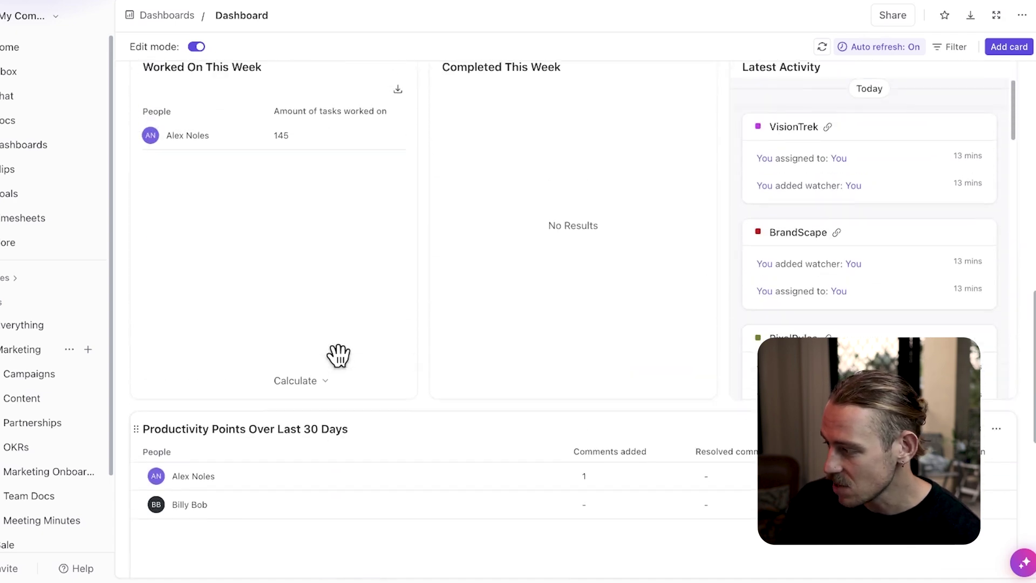
scroll(338, 355, "up", 10)
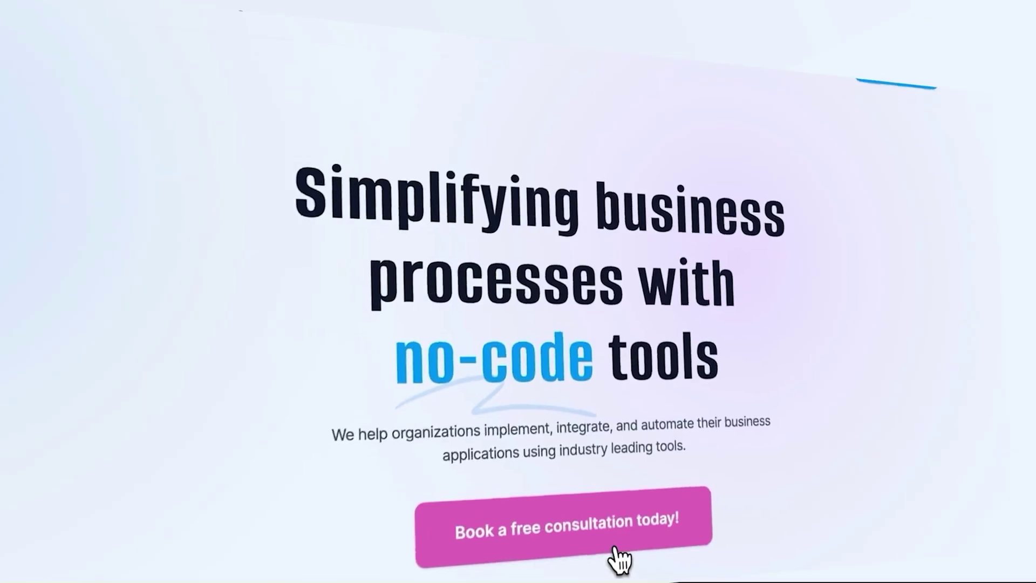
Go to AutomationHelpers' Book a Call page via the 'Book a free consultation' button
left_click(610, 408)
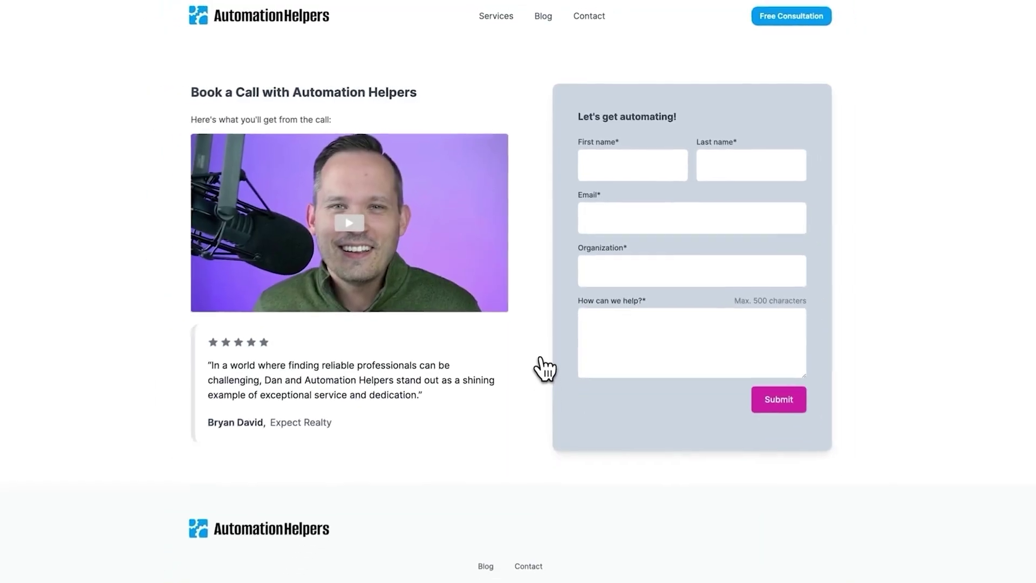